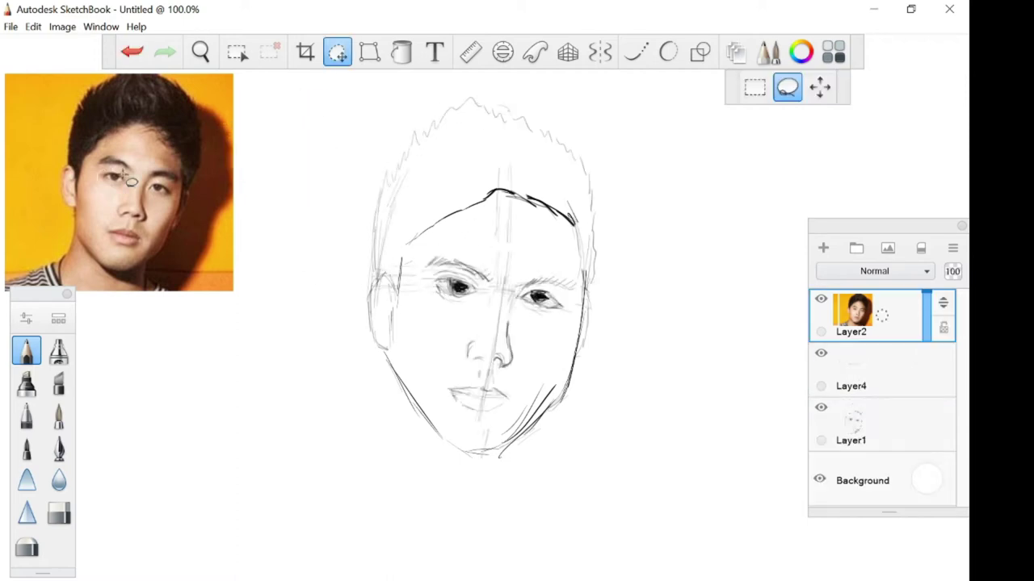
left_click_drag(129, 200, 128, 202)
left_click_drag(104, 271, 104, 271)
key("ctrl+z")
key("ctrl+z")
left_click_drag(436, 261, 441, 270)
left_click_drag(410, 354, 455, 407)
key("ctrl+z")
Step: Lasso the eyes of the pencil sketch on Layer1 and reposition them to match the reference photo
left_click(868, 434)
left_click_drag(476, 279, 511, 334)
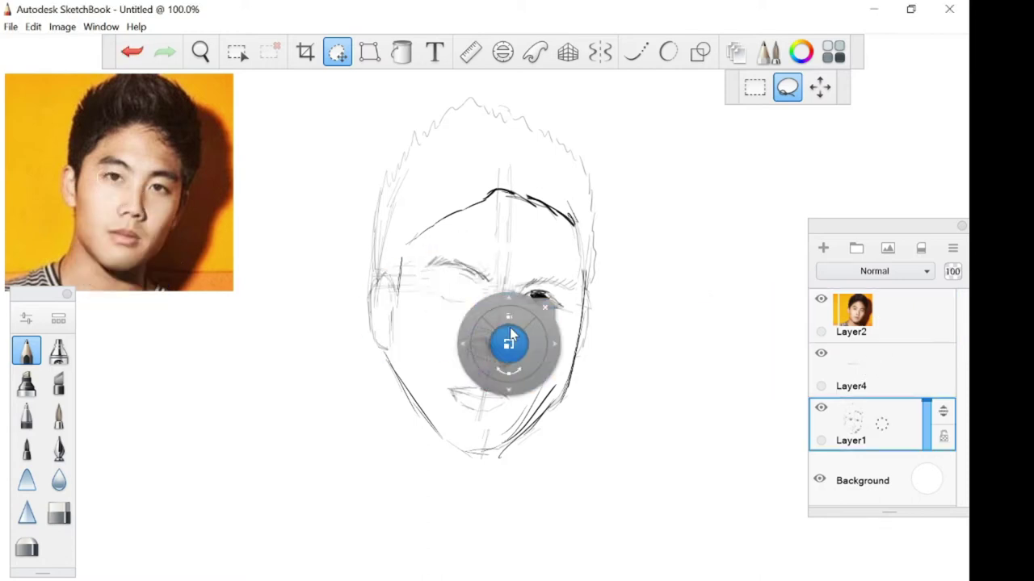
key("ctrl+z")
key("ctrl+z")
left_click_drag(555, 290, 508, 347)
key("ctrl+z")
key("ctrl+z")
key("l")
key("l")
left_click_drag(430, 247, 581, 260)
left_click_drag(546, 180, 546, 184)
left_click(380, 130)
Step: Lasso the eyes, nose and mouth of the sketch and adjust their position within the face
mouse_move(423, 219)
left_mouse_down()
mouse_move(382, 275)
mouse_move(577, 220)
mouse_move(531, 383)
left_mouse_up()
mouse_move(422, 218)
left_mouse_down()
mouse_move(358, 312)
mouse_move(512, 429)
left_mouse_up()
left_click_drag(506, 282, 509, 281)
left_click(504, 133)
mouse_move(422, 255)
left_mouse_down()
mouse_move(432, 376)
mouse_move(572, 269)
left_mouse_up()
left_click_drag(463, 281, 461, 278)
left_click_drag(509, 282, 466, 250)
left_click_drag(460, 296, 464, 298)
Step: Lasso the hair outline and the group of facial features and refine their proportions on Layer1
left_click(452, 143)
mouse_move(391, 109)
left_mouse_down()
mouse_move(554, 106)
mouse_move(400, 101)
left_mouse_up()
left_click_drag(410, 198, 411, 219)
left_click(474, 117)
left_click_drag(380, 145, 567, 78)
mouse_move(418, 254)
left_mouse_down()
mouse_move(566, 261)
mouse_move(509, 291)
mouse_move(528, 316)
left_mouse_up()
left_click(453, 189)
left_click(500, 118)
left_click_drag(446, 240, 539, 363)
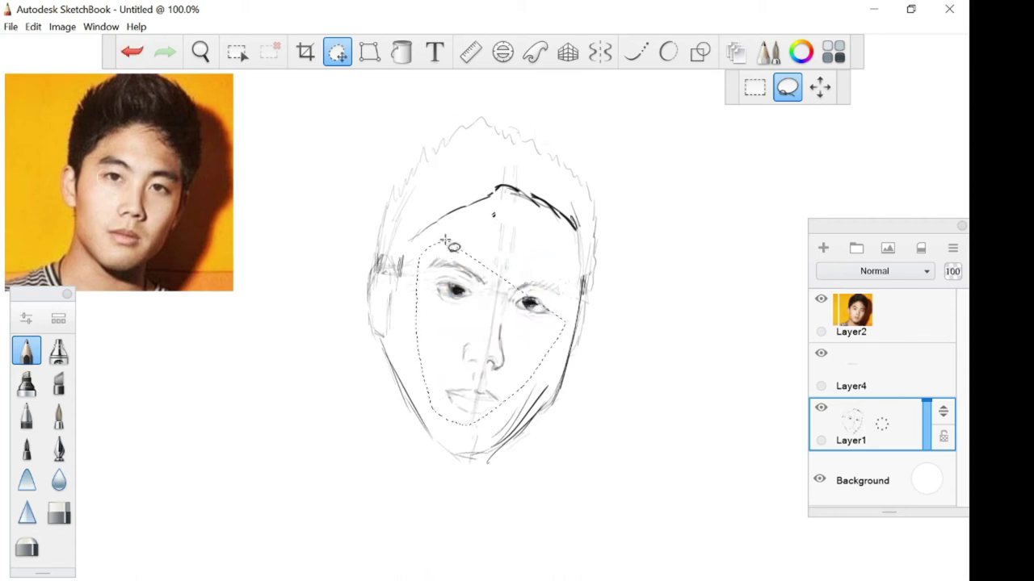
left_click_drag(422, 257, 532, 376)
Step: Place the photo layer directly below Layer1, enlarge the photo and move it towards the canvas centre
left_click_drag(495, 113, 352, 247)
left_click_drag(305, 305, 308, 296)
left_click_drag(311, 327, 346, 299)
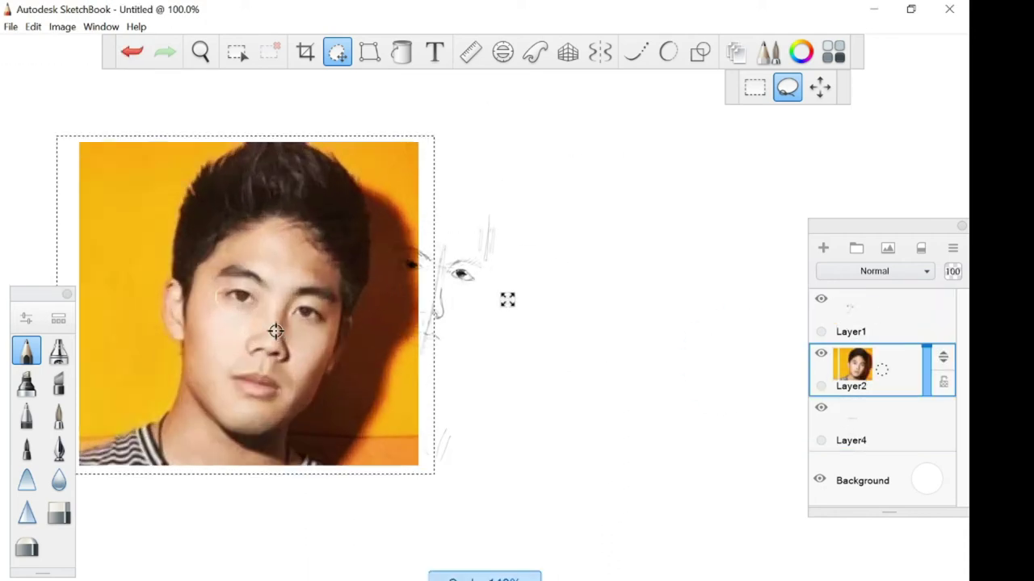
left_click_drag(505, 299, 595, 287)
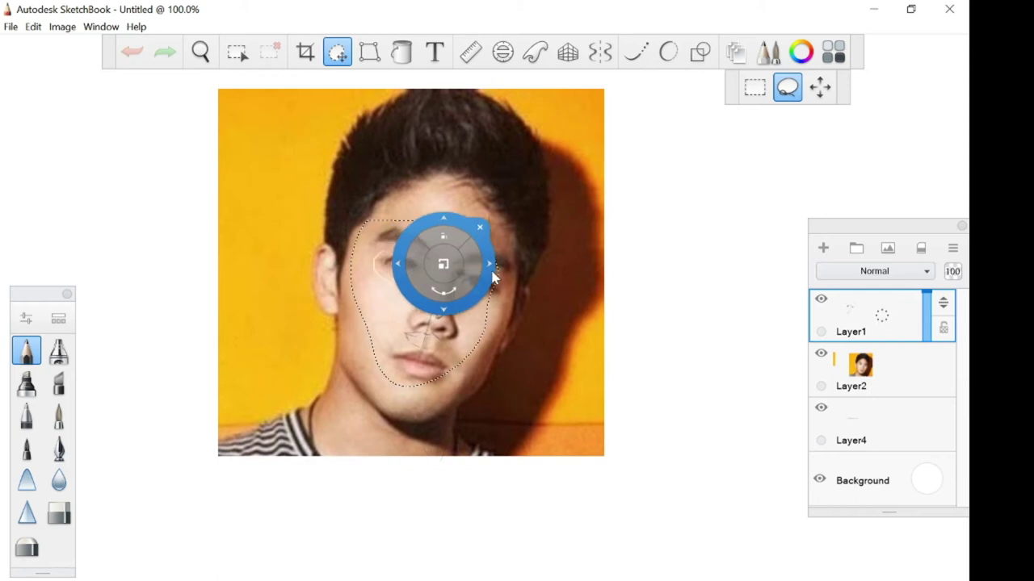
Step: Fit the pencil features to the enlarged photo, rework the hair, ear, jaw and neck outlines, and return the photo beside the sketch
left_click_drag(323, 176, 517, 167)
left_click_drag(489, 313, 486, 319)
left_click_drag(407, 211, 445, 239)
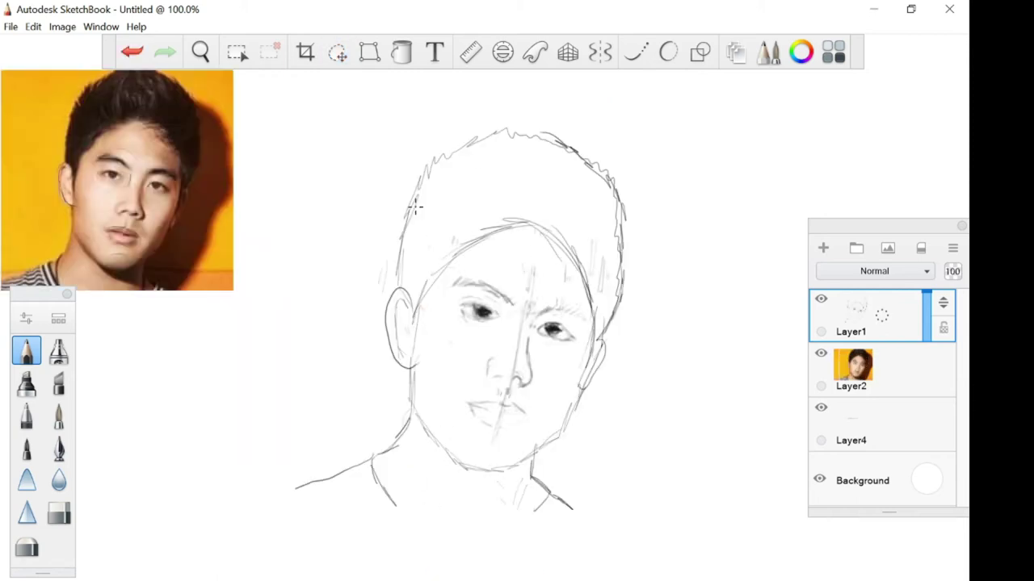
Step: Add a new layer above the sketch for inking and lower Layer1's opacity to 70
left_click(823, 248)
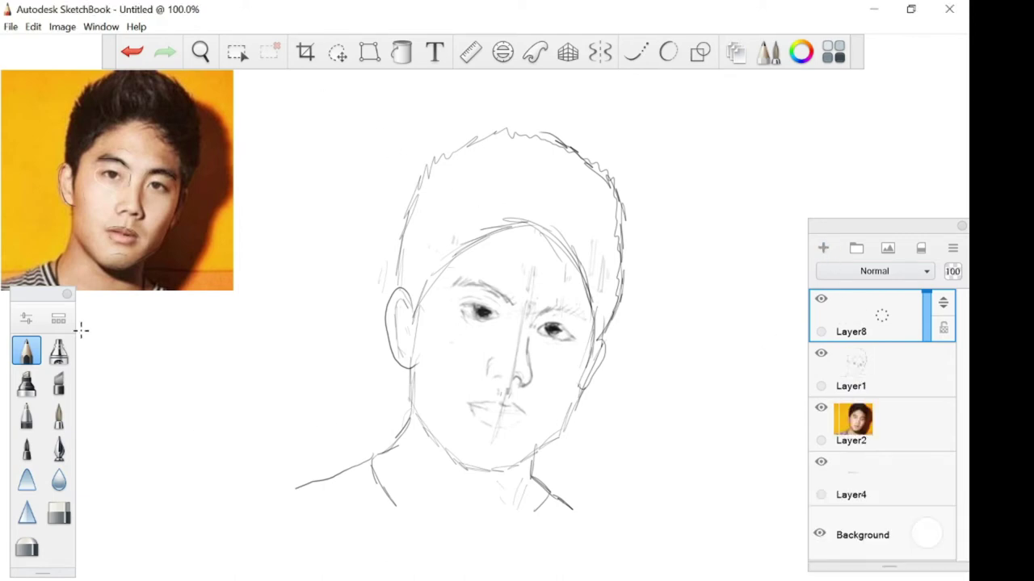
left_click(880, 368)
left_click(953, 272)
type("70")
left_click(899, 150)
left_click(876, 319)
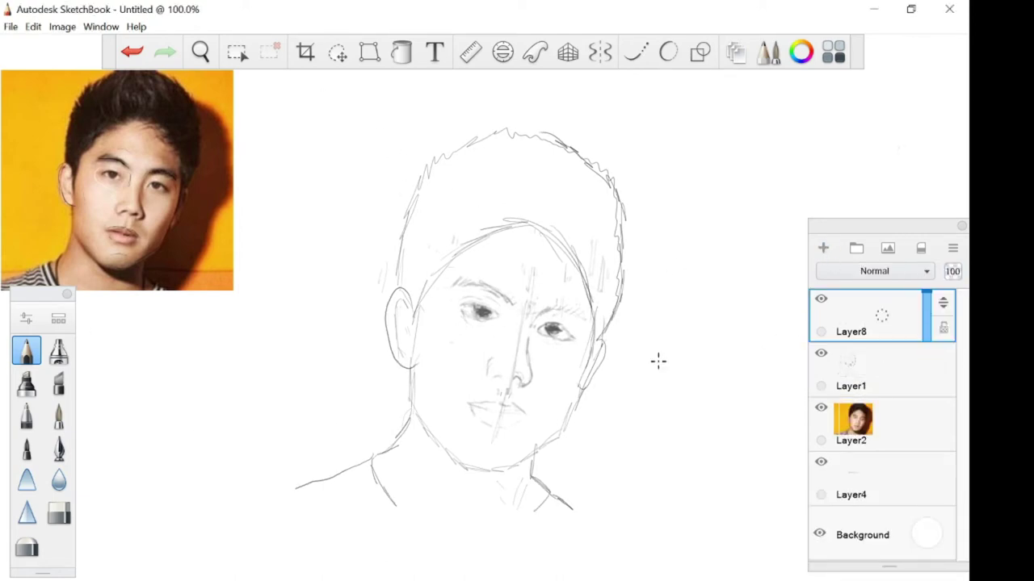
Step: Ink the eyebrows, eyes, nose and lips on Layer8 in thick black lines over the pencil sketch
left_click(59, 449)
key("space")
left_click_drag(441, 361, 463, 336)
left_click_drag(489, 358, 553, 399)
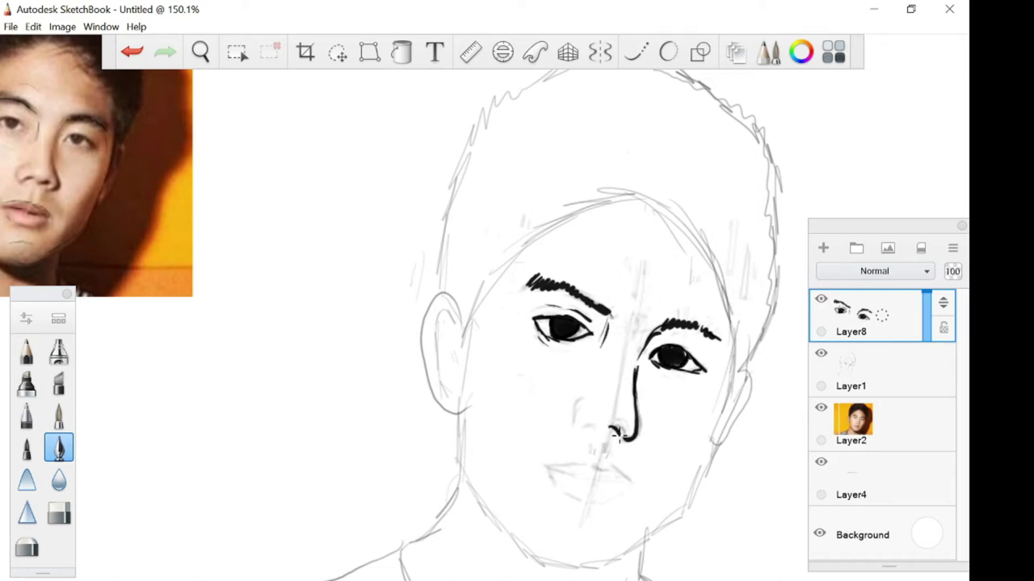
left_click_drag(609, 433, 580, 421)
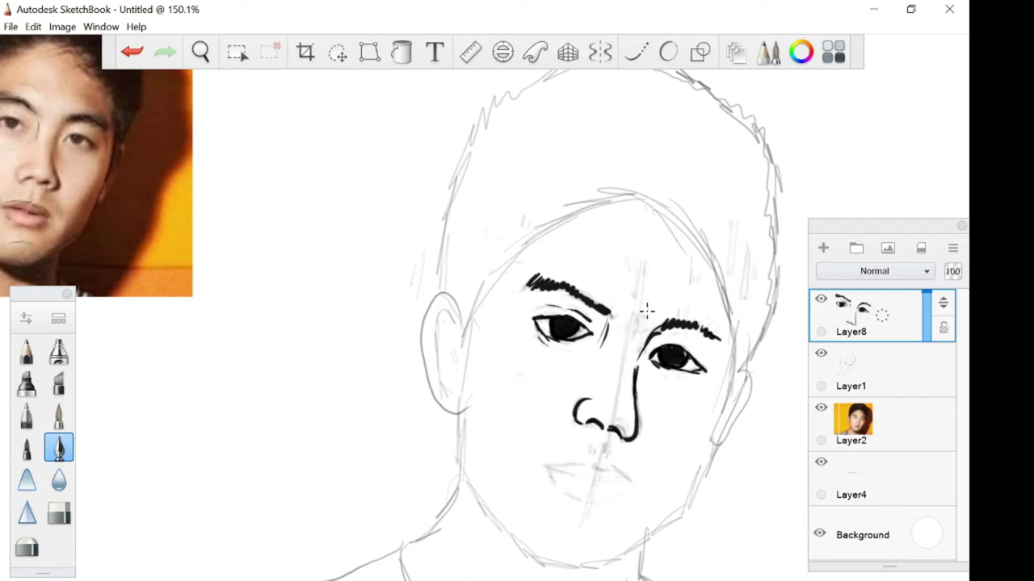
mouse_move(550, 468)
left_mouse_down()
mouse_move(622, 476)
mouse_move(561, 486)
mouse_move(620, 491)
left_mouse_up()
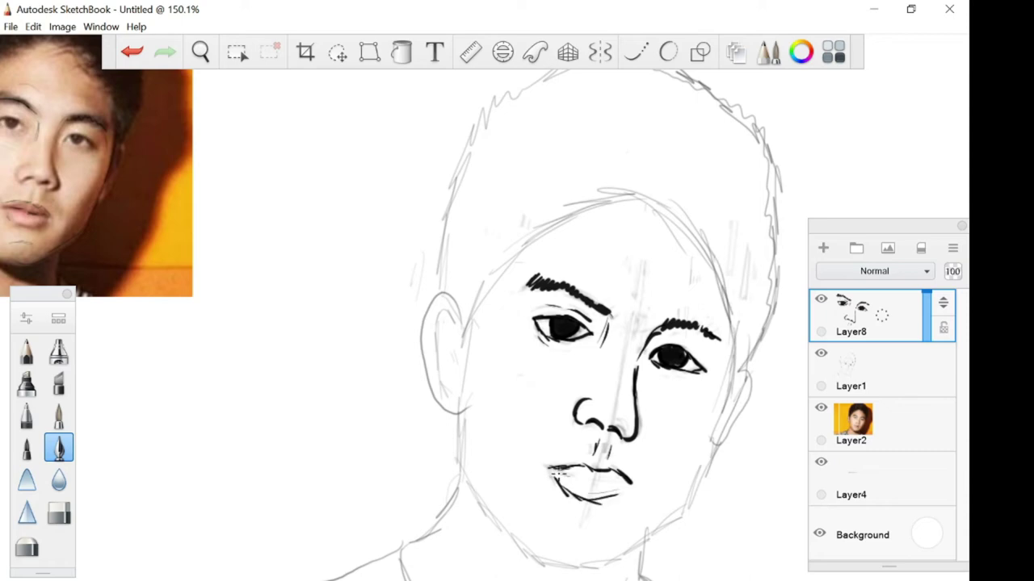
Step: Ink the cheeks, jaw, chin and pointed hairline of the face in black
left_click(200, 52)
left_click_drag(279, 121, 431, 257)
left_click(460, 311)
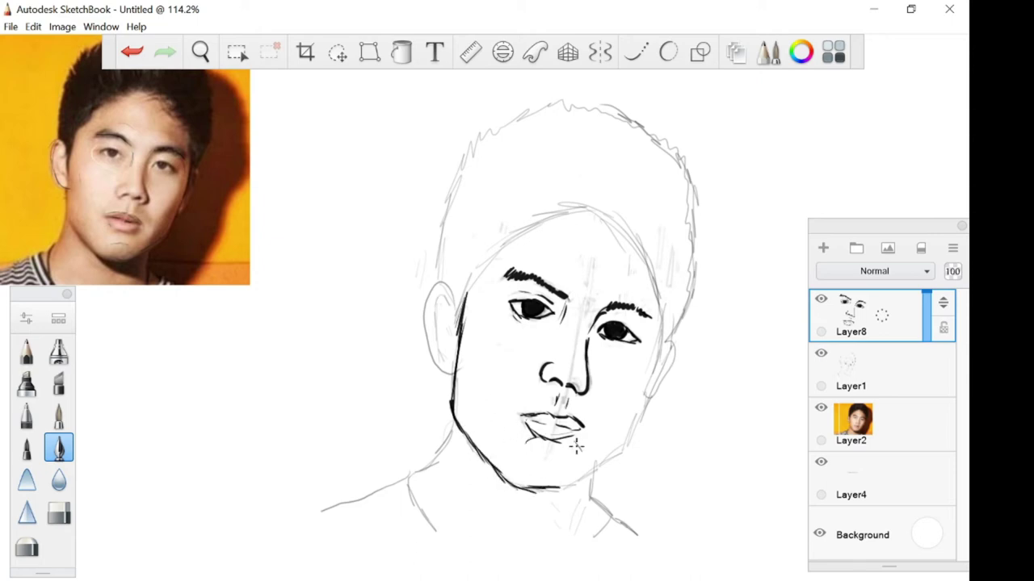
mouse_move(615, 467)
left_mouse_down()
mouse_move(655, 381)
mouse_move(666, 331)
mouse_move(660, 365)
left_mouse_up()
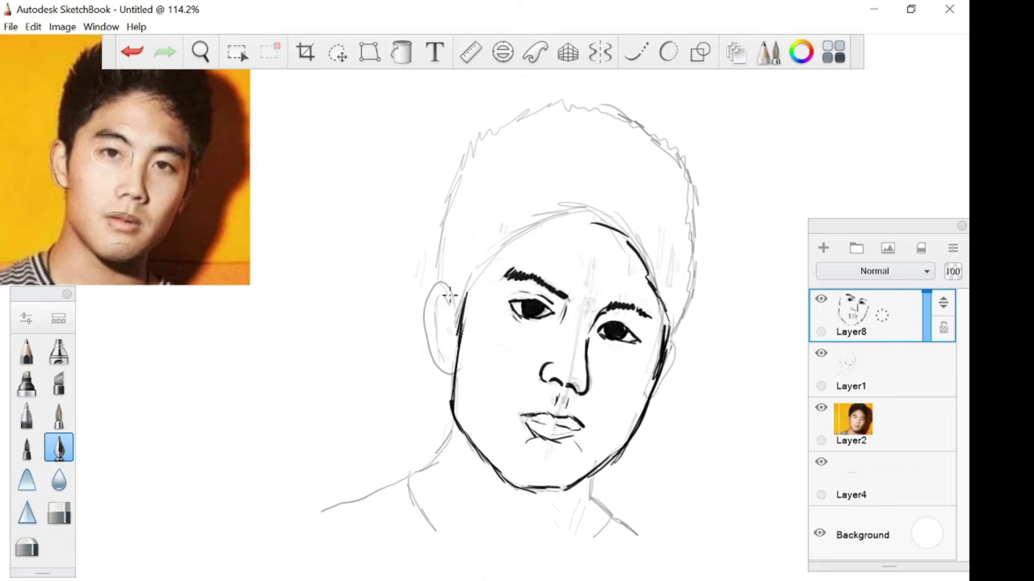
mouse_move(533, 227)
left_mouse_down()
mouse_move(575, 204)
mouse_move(618, 220)
left_mouse_up()
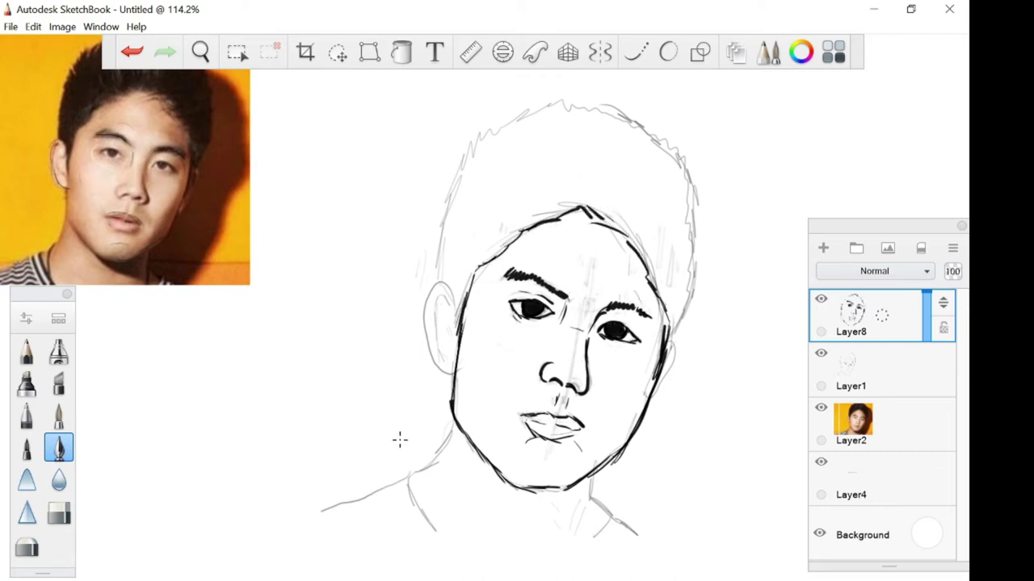
Step: Ink the neck, shoulders, both ears and the jagged outer outline of the hair
mouse_move(449, 402)
left_mouse_down()
mouse_move(406, 476)
mouse_move(322, 509)
left_mouse_up()
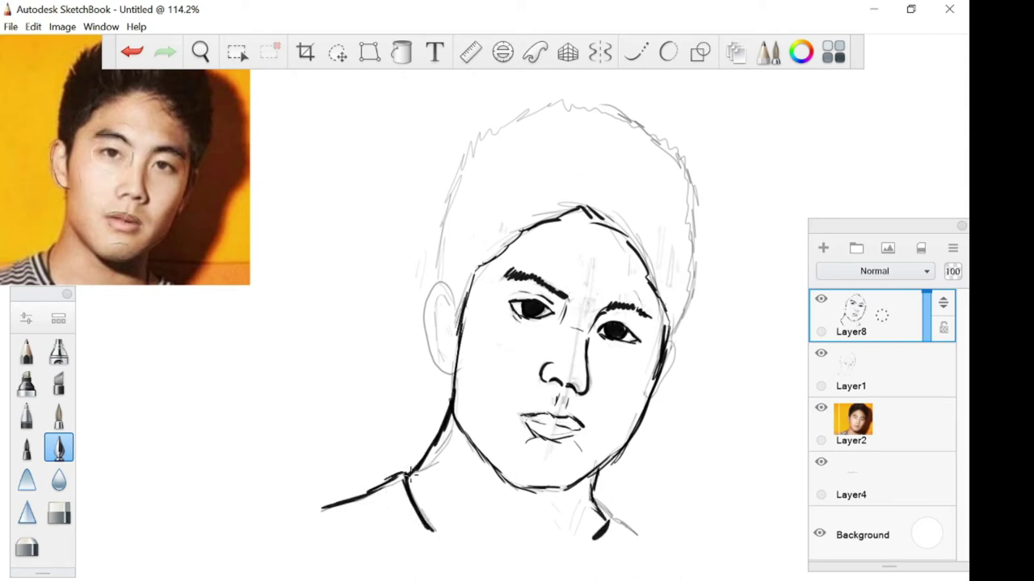
left_click_drag(457, 293, 460, 327)
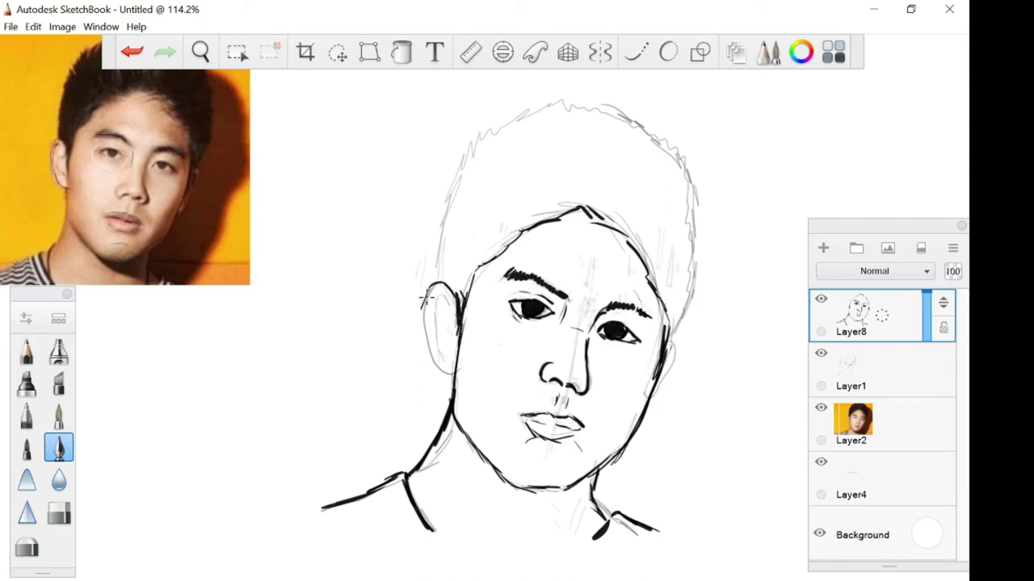
mouse_move(433, 292)
left_mouse_down()
mouse_move(453, 173)
mouse_move(488, 131)
mouse_move(554, 104)
left_mouse_up()
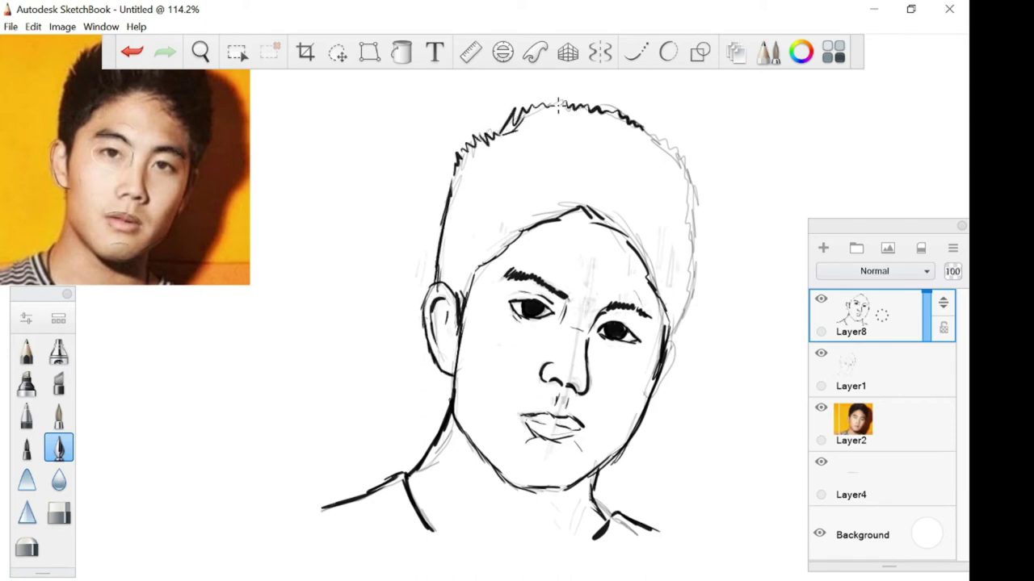
mouse_move(696, 187)
left_mouse_down()
mouse_move(688, 286)
mouse_move(671, 339)
left_mouse_up()
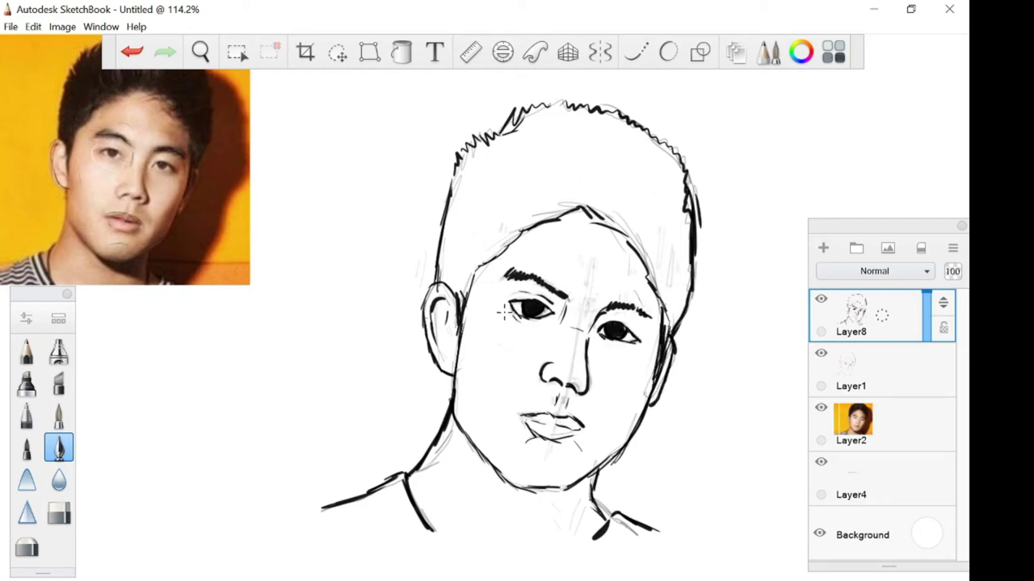
Step: Refine the ear and jaw lines on the face's shaded side, thinning the heavy strokes with the eraser
left_click_drag(671, 313, 638, 390)
left_click(21, 554)
left_click_drag(658, 453, 662, 433)
left_click(58, 514)
left_click_drag(611, 466, 670, 339)
left_click(59, 448)
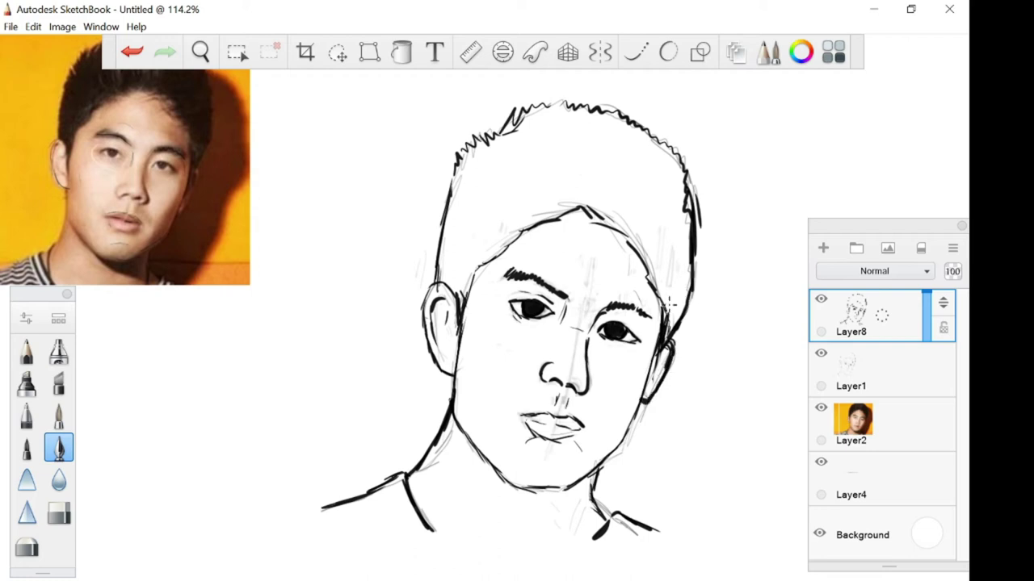
Step: Hide the pencil sketch on Layer1 and reposition the reference photo on Layer2 fully in view beside the drawing
left_click(896, 408)
left_click_drag(2, 50, 224, 81)
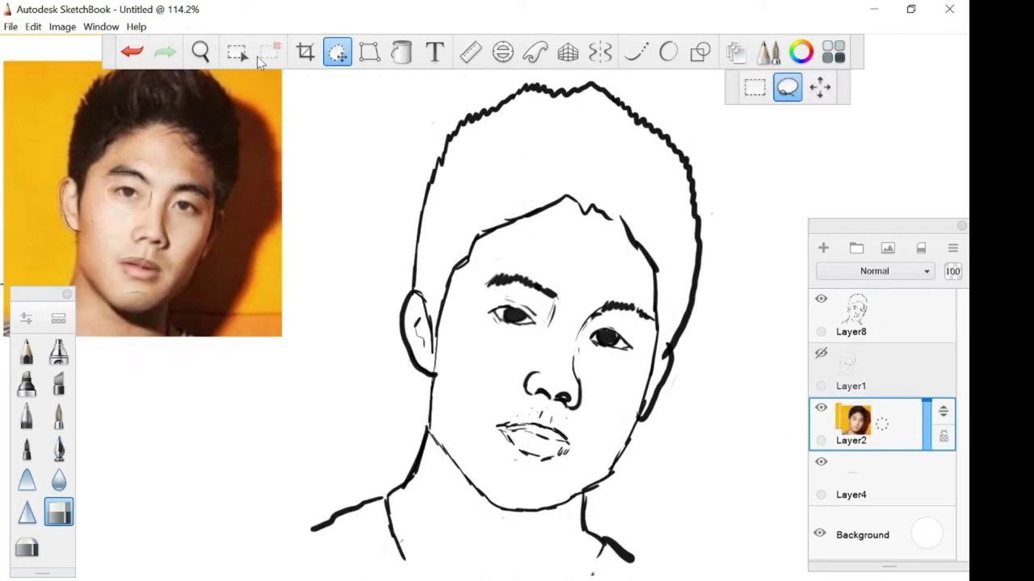
left_click(337, 64)
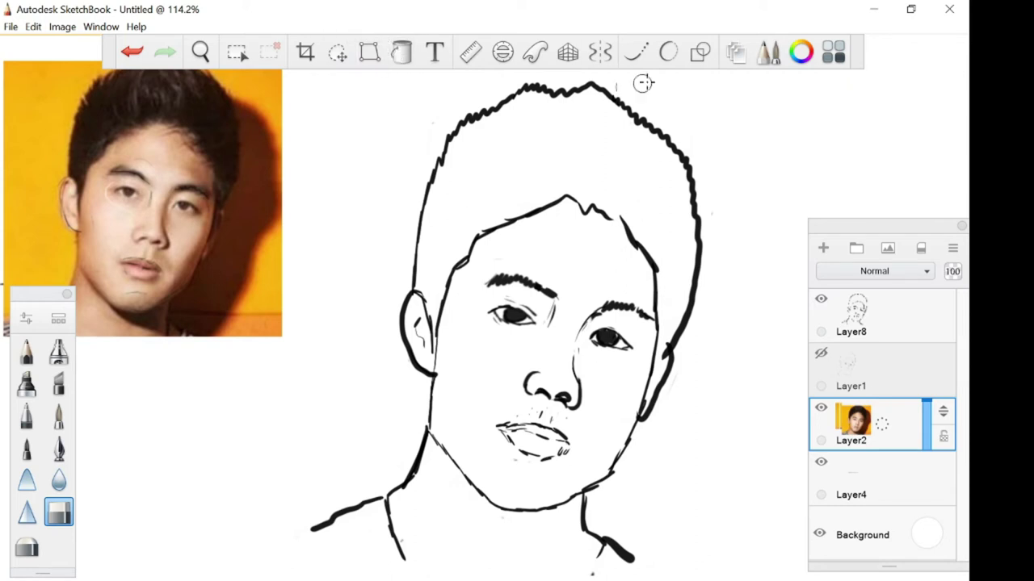
Step: Add a new layer for colour and sample a light skin tone from the cheek in the photo
left_click(824, 250)
left_click_drag(888, 422, 888, 306)
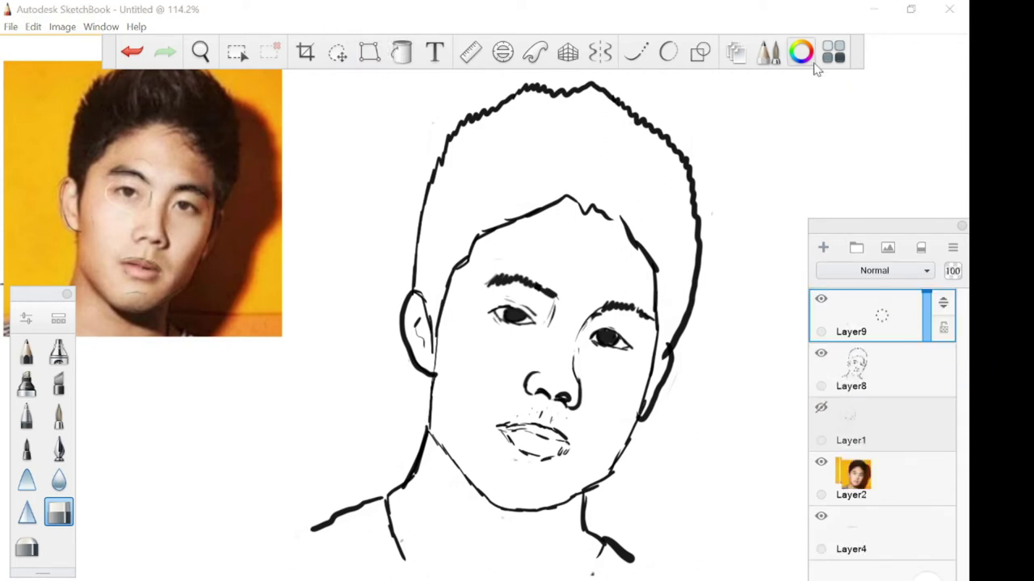
left_click(802, 51)
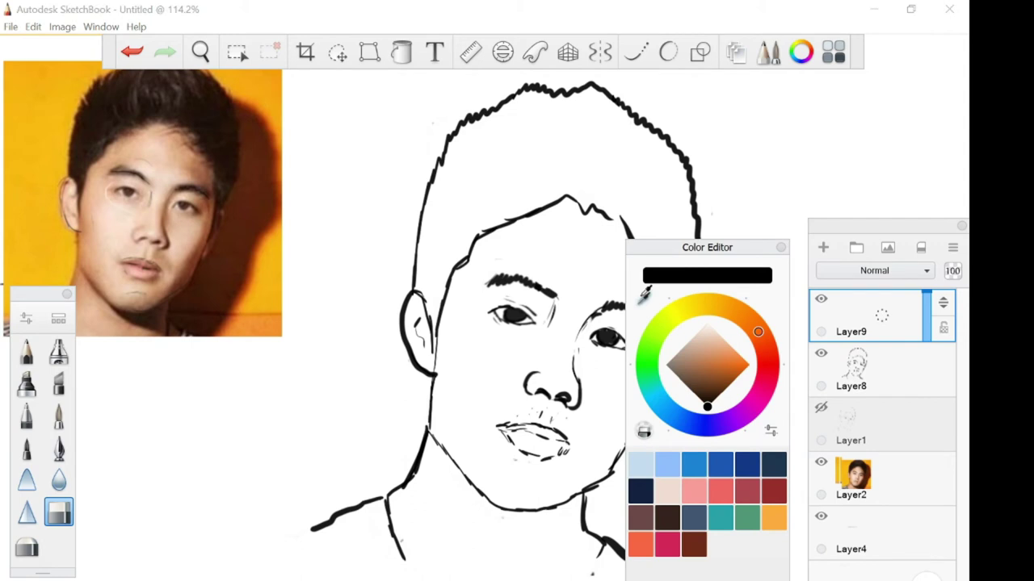
left_click(113, 226)
left_click(780, 247)
Step: Paint the skin tone along the cheeks and chin, placing the colour layer below the line art on Layer8
mouse_move(462, 310)
left_mouse_down()
mouse_move(445, 406)
mouse_move(452, 442)
mouse_move(484, 476)
left_mouse_up()
left_click_drag(445, 407, 489, 494)
left_click_drag(879, 334, 916, 402)
mouse_move(467, 396)
left_mouse_down()
mouse_move(475, 289)
mouse_move(490, 481)
mouse_move(554, 530)
left_mouse_up()
key("ctrl+z")
mouse_move(469, 478)
left_mouse_down()
mouse_move(578, 501)
mouse_move(626, 424)
mouse_move(650, 339)
mouse_move(638, 256)
left_mouse_up()
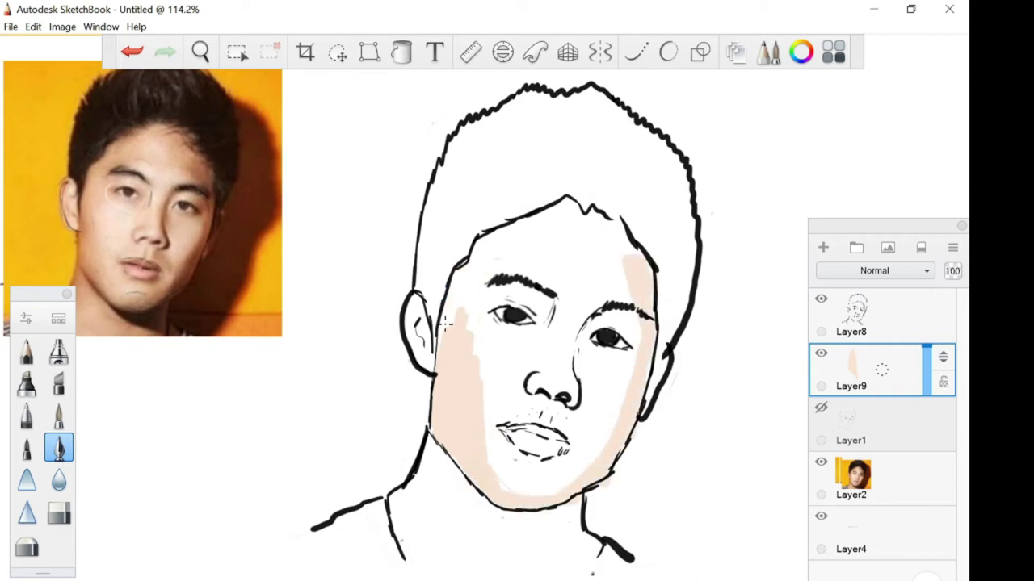
left_click_drag(443, 355, 467, 271)
Step: Lasso the whole face inside the line art and flood fill it with the light skin tone
left_click(237, 52)
left_click(662, 87)
left_click_drag(558, 213, 558, 216)
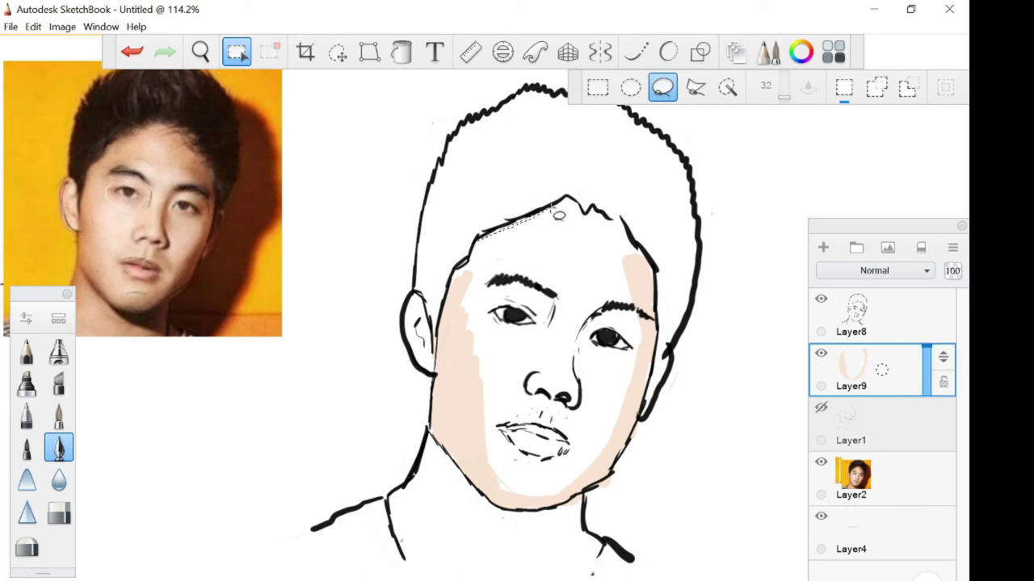
mouse_move(436, 357)
left_mouse_down()
mouse_move(456, 465)
mouse_move(549, 509)
mouse_move(648, 348)
left_mouse_up()
left_click(401, 52)
left_click(570, 263)
left_click(801, 52)
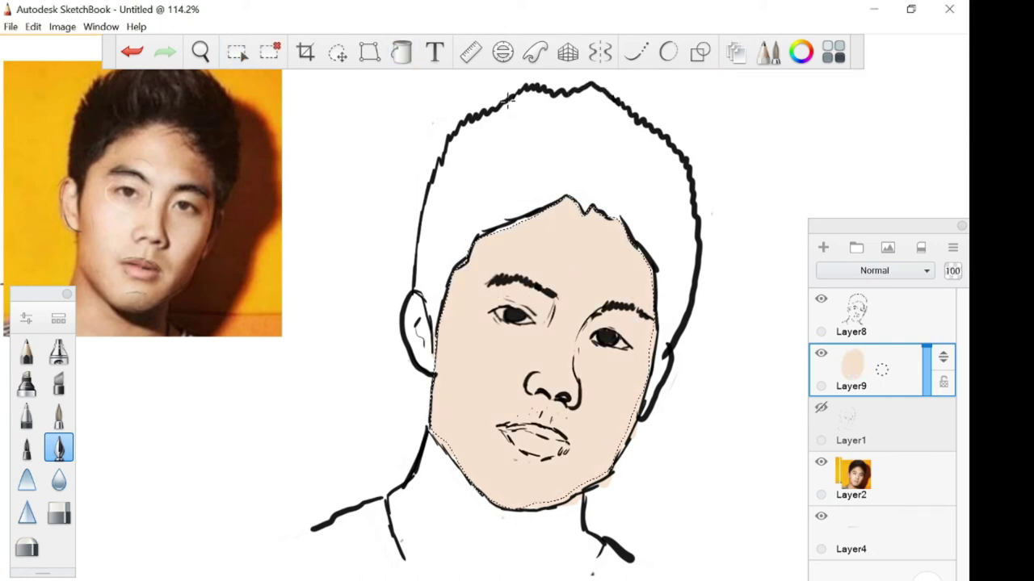
left_click(707, 313)
left_click(781, 247)
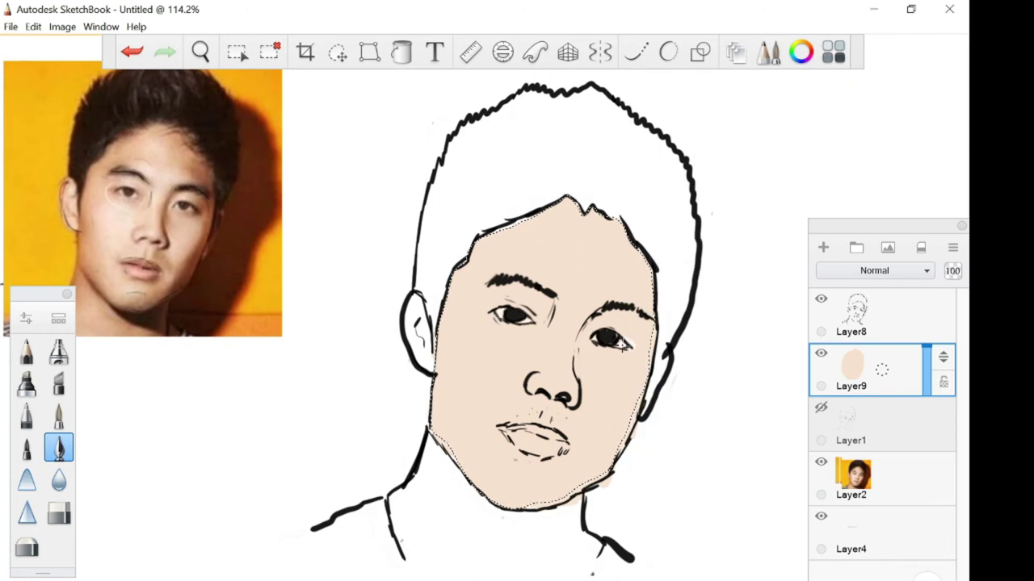
key("ctrl+z")
key("ctrl+y")
Step: Paint the lips with pink and darker brown tones sampled from the photo's mouth, and clear the face selection
left_click(801, 52)
left_click(142, 274)
left_click(781, 247)
mouse_move(504, 426)
left_mouse_down()
mouse_move(563, 441)
mouse_move(517, 441)
mouse_move(564, 444)
left_mouse_up()
left_click(801, 52)
left_click(644, 298)
left_click(141, 275)
left_click(781, 247)
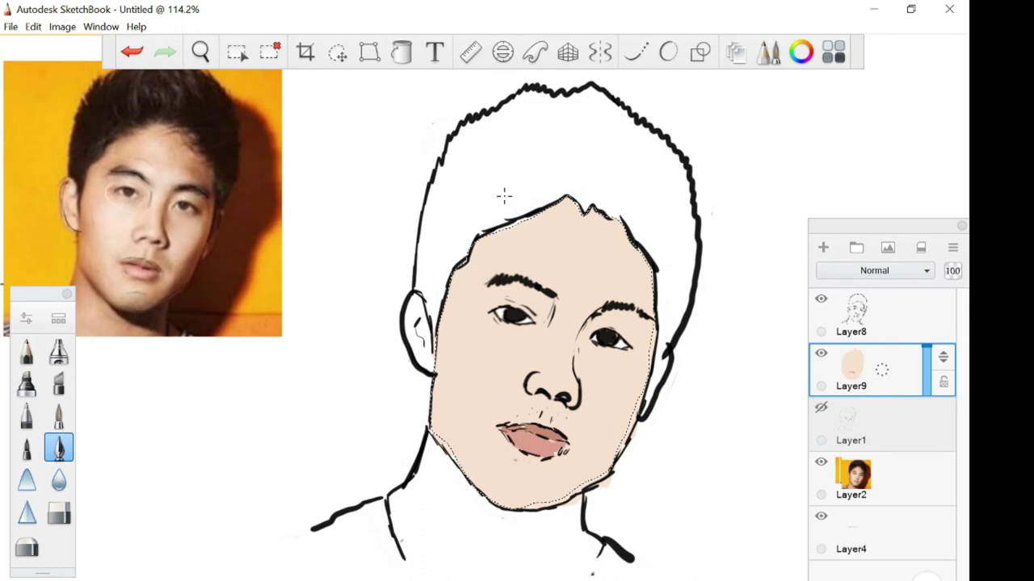
left_click(337, 52)
left_click(237, 51)
left_click(269, 51)
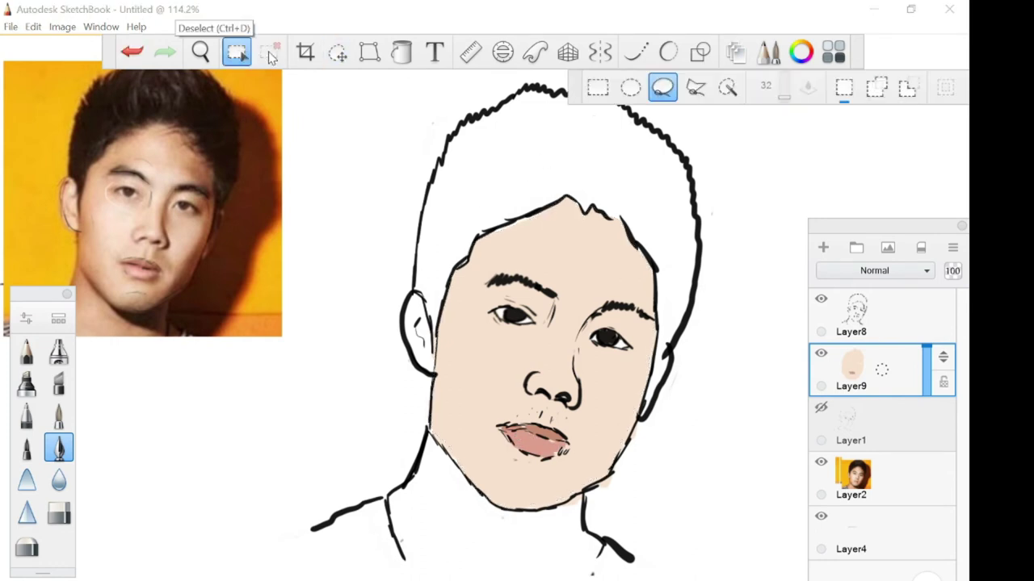
Step: Sample a brown shadow tone from the photo and add a Soft Light layer above the skin colour layer
left_click(801, 52)
left_click(649, 300)
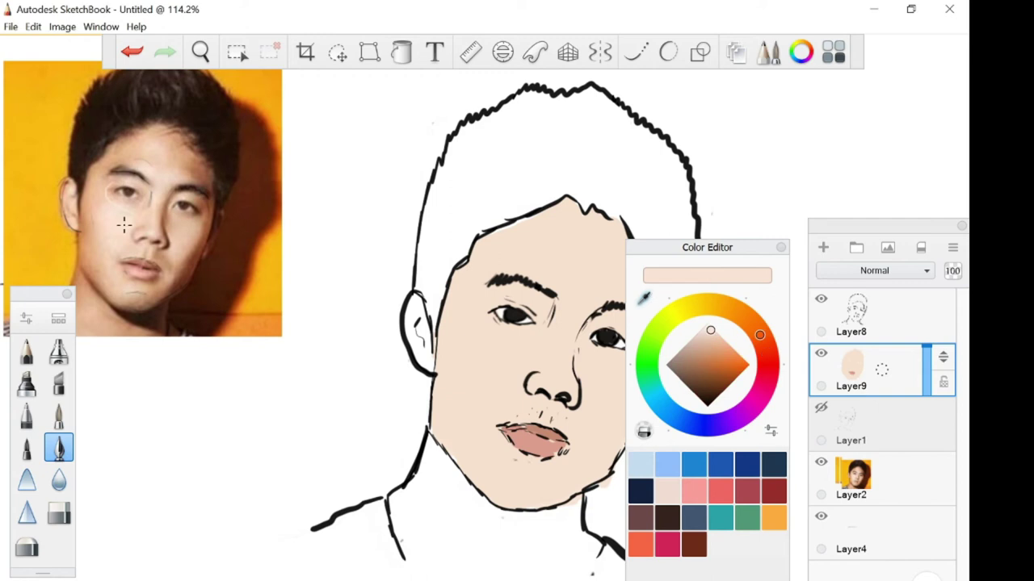
left_click(493, 358)
left_click(801, 52)
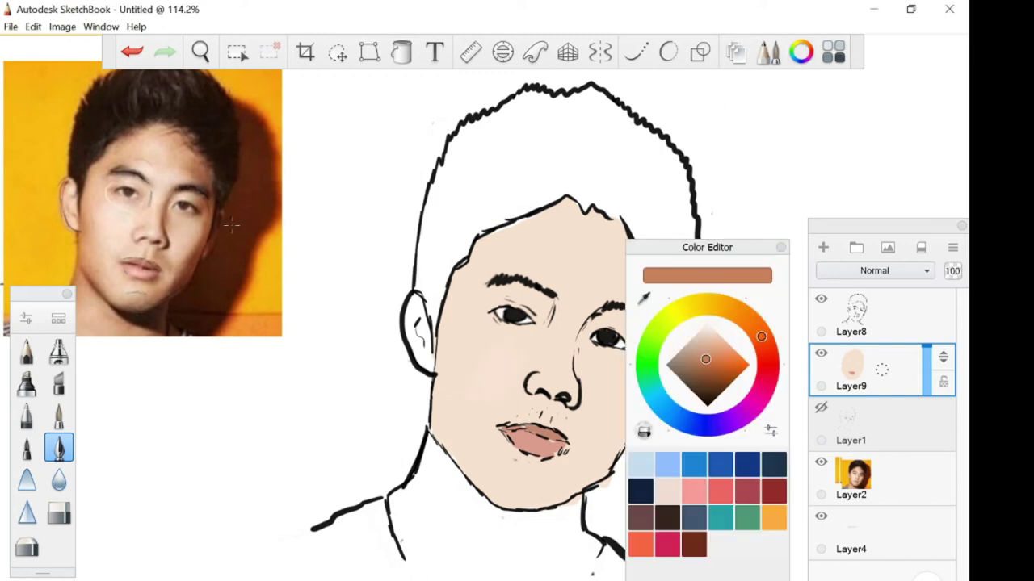
left_click(781, 247)
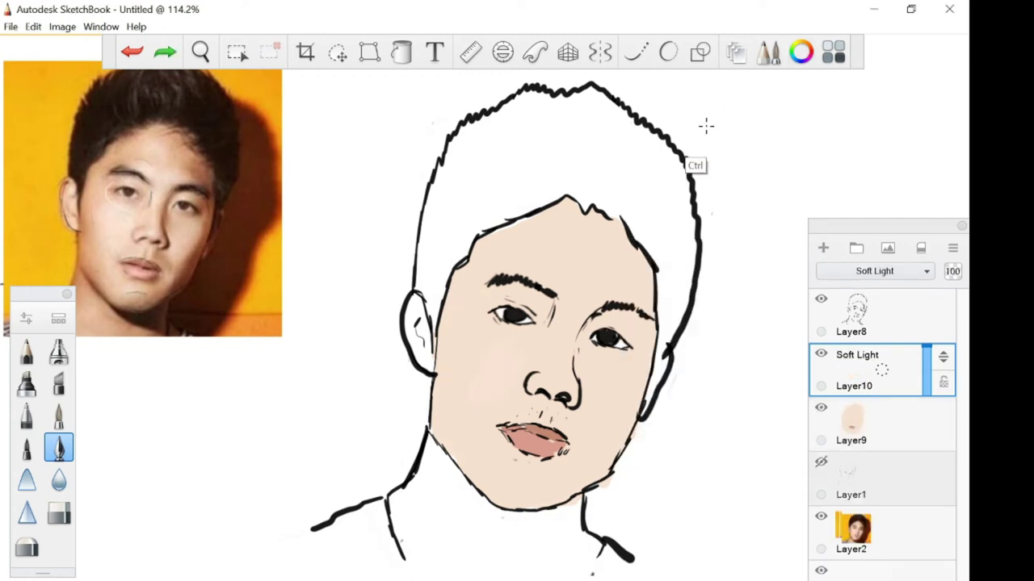
left_click(801, 52)
left_click(781, 248)
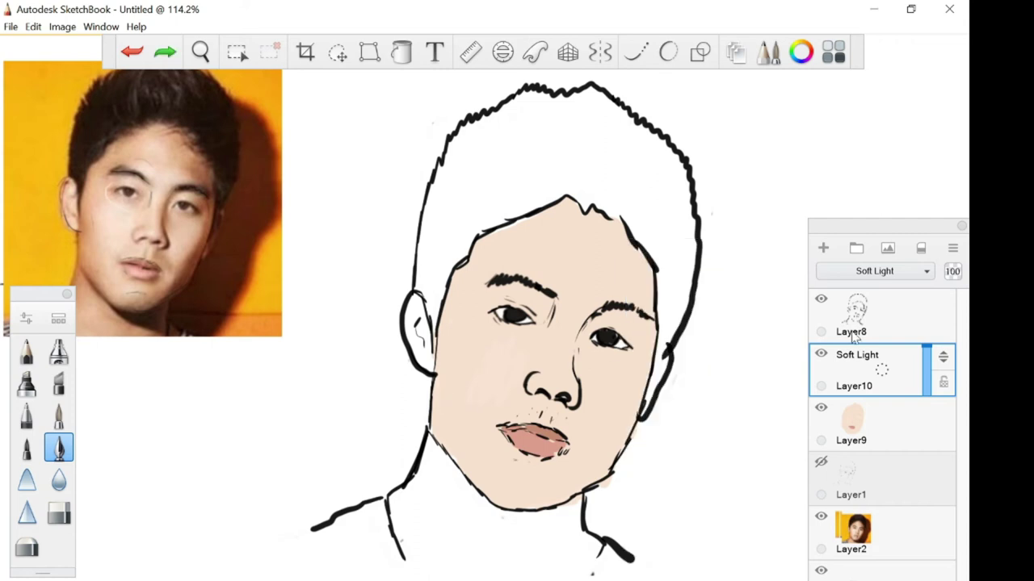
Step: Try different blend modes on the shading layer, including Darken and Linear Burn
left_click(893, 273)
left_click(875, 485)
left_click(875, 270)
left_click(874, 293)
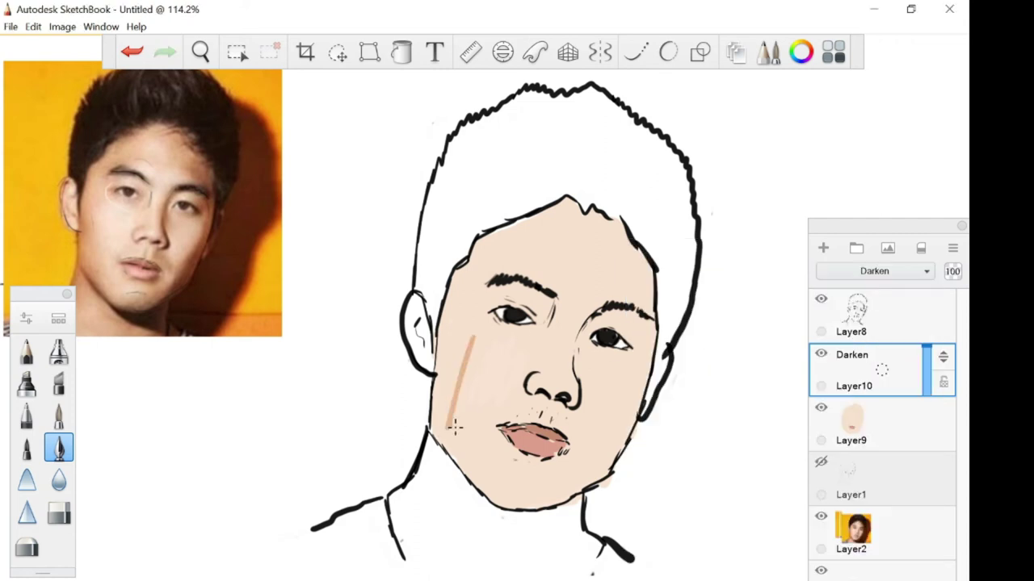
left_click(874, 271)
left_click(870, 415)
left_click(875, 270)
left_click(875, 344)
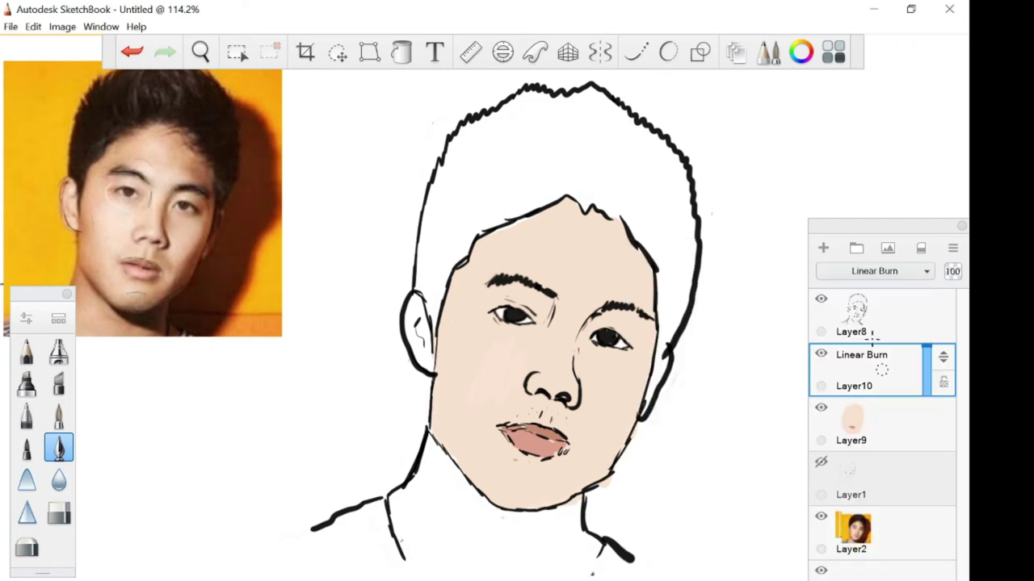
Step: Set the shading layer's blend mode to Normal and airbrush soft brown shadows along both sides of the face
left_click(874, 271)
left_click(875, 275)
left_click(58, 351)
mouse_move(440, 380)
left_mouse_down()
mouse_move(494, 403)
mouse_move(474, 293)
mouse_move(482, 319)
left_mouse_up()
mouse_move(597, 479)
left_mouse_down()
mouse_move(653, 331)
mouse_move(640, 262)
mouse_move(622, 282)
left_mouse_up()
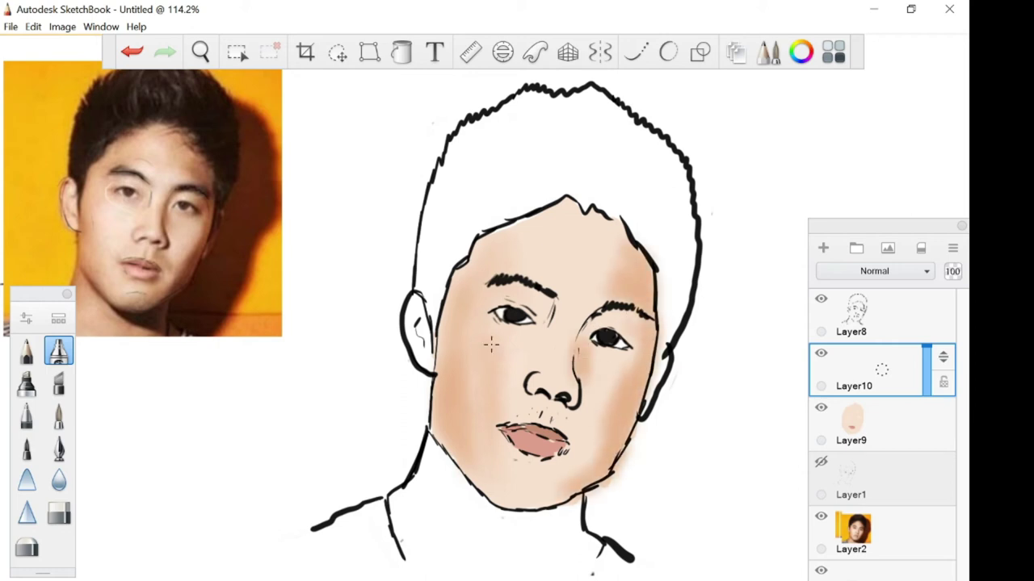
Step: Airbrush soft brown shading across the forehead and lighten the lips with a paler pink tone
left_click_drag(492, 233, 534, 285)
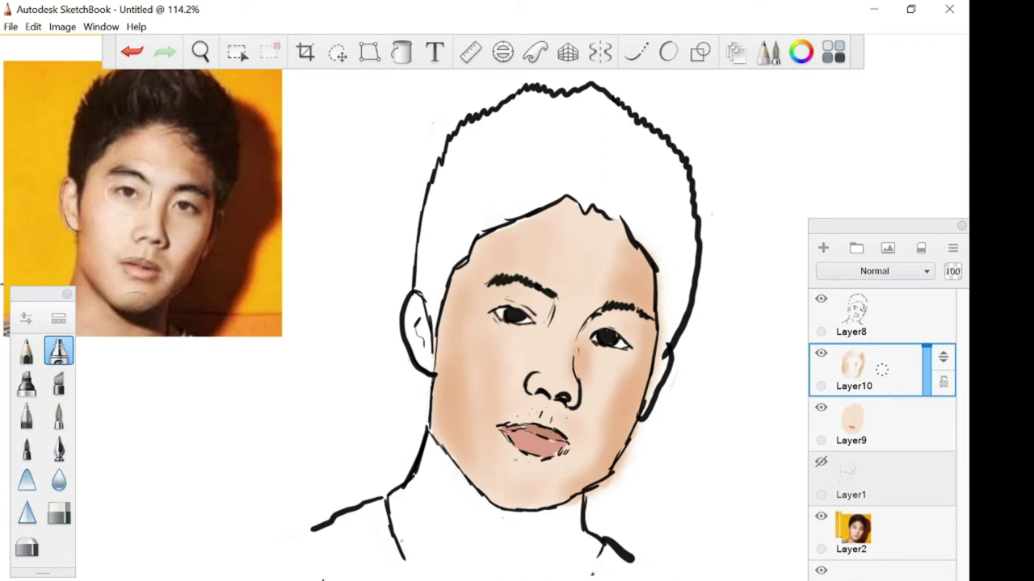
key("c")
left_click(765, 346)
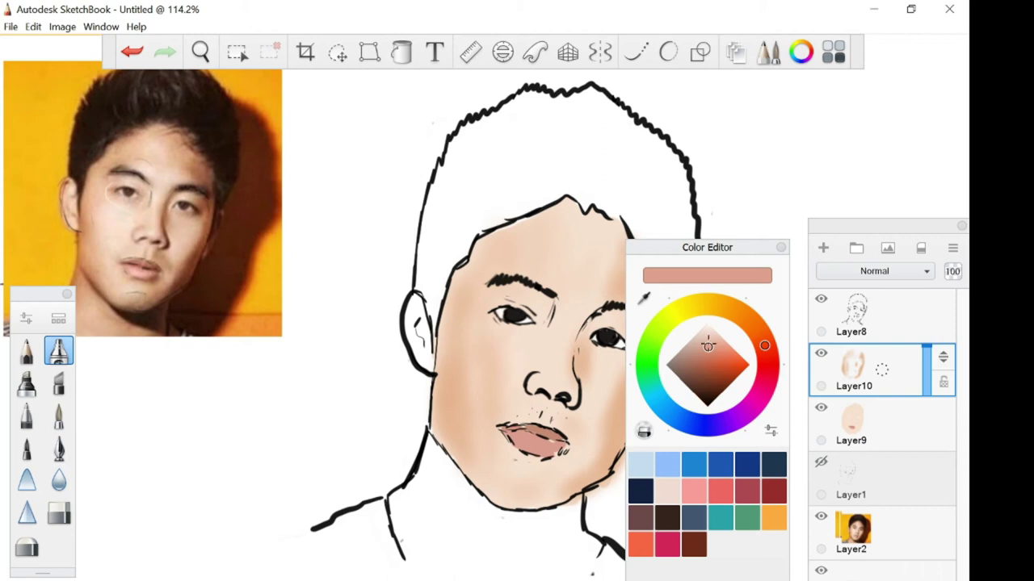
left_click(781, 247)
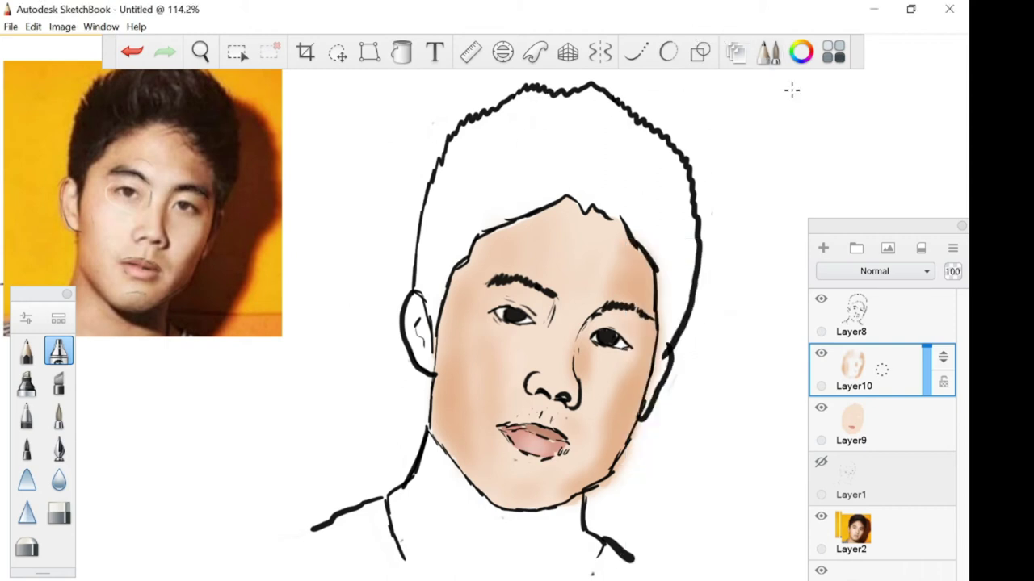
Step: Ink thick black outlines around the outer edge of the hair and along the hairline
left_click(801, 52)
left_click(708, 406)
left_click(780, 248)
left_click(59, 448)
left_click_drag(427, 234, 414, 334)
key("ctrl+z")
mouse_move(415, 288)
left_mouse_down()
mouse_move(443, 176)
mouse_move(501, 108)
mouse_move(565, 91)
mouse_move(651, 126)
mouse_move(685, 179)
mouse_move(683, 317)
mouse_move(651, 388)
left_mouse_up()
mouse_move(654, 255)
left_mouse_down()
mouse_move(624, 215)
mouse_move(483, 231)
mouse_move(433, 326)
left_mouse_up()
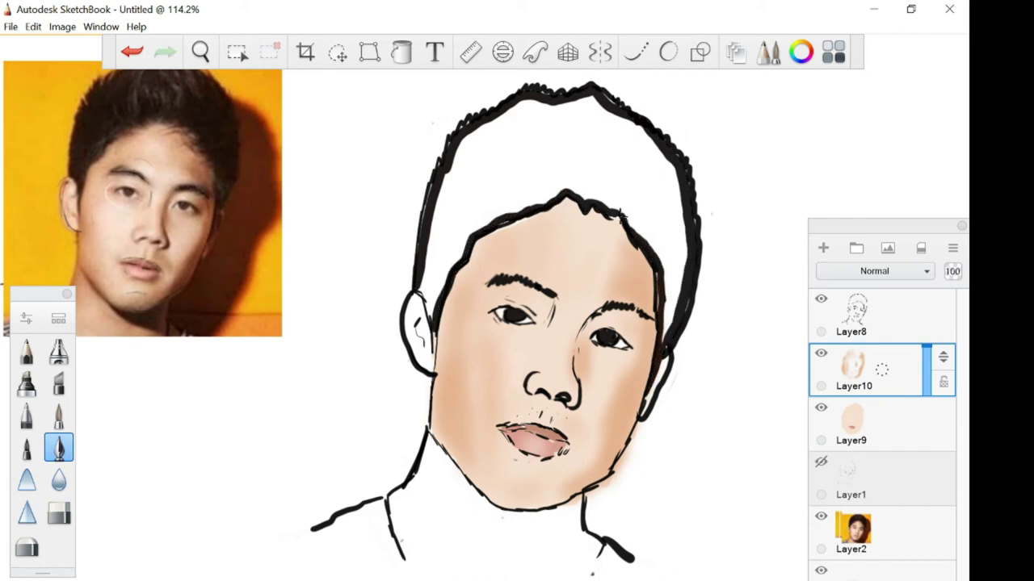
Step: Flood fill the enclosed hair area with solid black
left_click(402, 52)
left_click(487, 170)
left_click(401, 53)
Step: Draw thin, lighter grey pencil strands running down through the black hair from the crown to both sides
left_click(26, 351)
left_click(801, 52)
left_click(709, 405)
left_click(698, 386)
left_click(781, 248)
left_click_drag(532, 143, 531, 191)
left_click_drag(560, 132, 559, 184)
mouse_move(586, 134)
left_mouse_down()
mouse_move(593, 201)
mouse_move(615, 193)
left_mouse_up()
left_click_drag(538, 109, 511, 194)
left_click_drag(572, 103, 574, 151)
left_click_drag(632, 146, 647, 185)
left_click_drag(646, 154, 663, 240)
left_click_drag(666, 186, 668, 251)
left_click_drag(500, 149, 478, 224)
left_click_drag(482, 144, 444, 224)
left_click_drag(624, 172, 628, 219)
left_click_drag(576, 123, 584, 177)
left_click_drag(543, 135, 518, 210)
left_click_drag(550, 151, 537, 185)
Step: Paint both ears with a pale beige skin colour and merge the shading layer down into Layer9
left_click(801, 52)
left_click(669, 491)
left_click(781, 248)
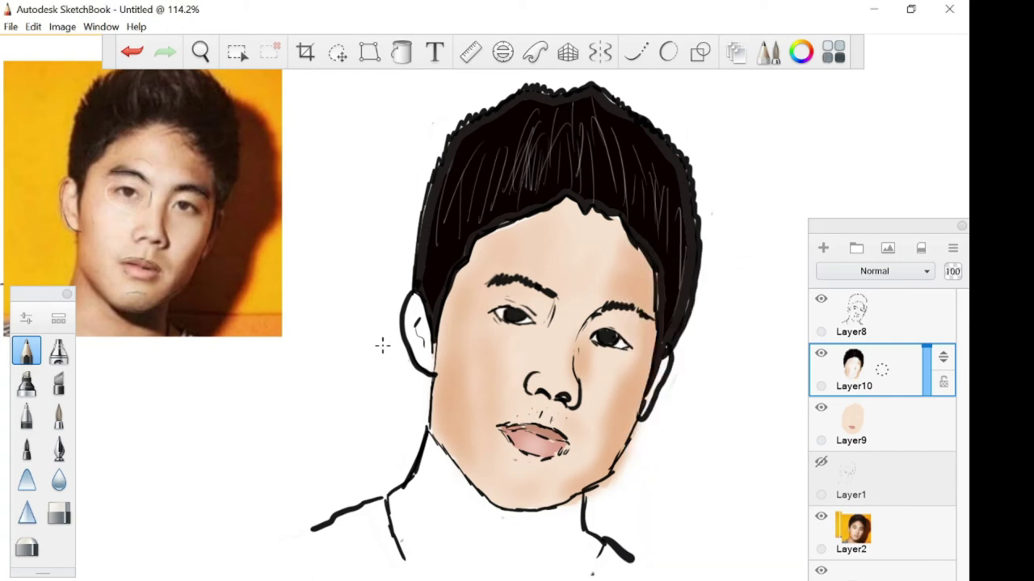
left_click(59, 449)
left_click_drag(419, 330, 417, 346)
left_click_drag(856, 367, 864, 417)
left_click_drag(647, 416, 666, 357)
Step: Sample a skin tone from the forehead, airbrush more facial shading and blend it smoothly
left_click(801, 53)
left_click(644, 299)
left_click(618, 287)
left_click(782, 246)
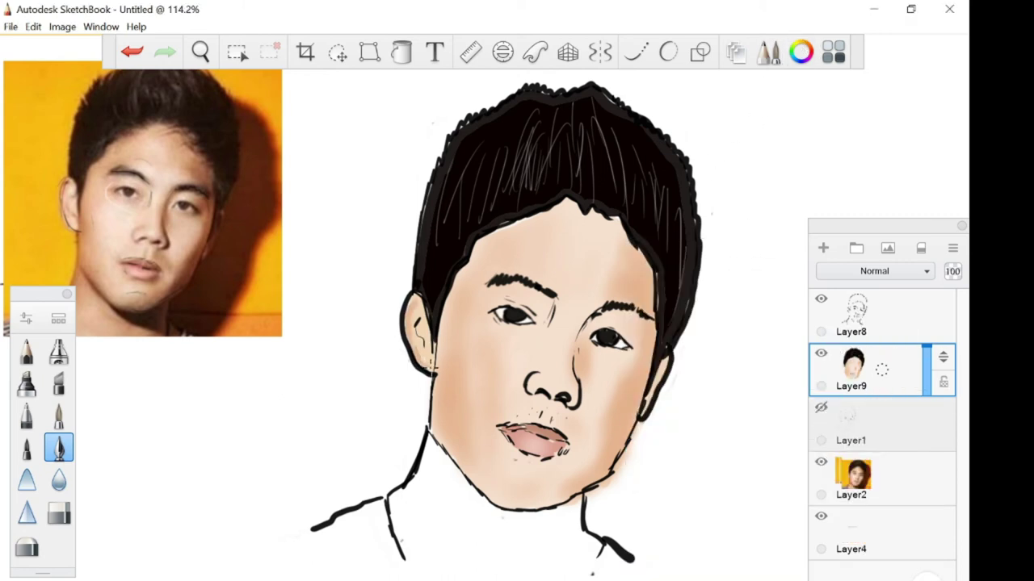
left_click(59, 352)
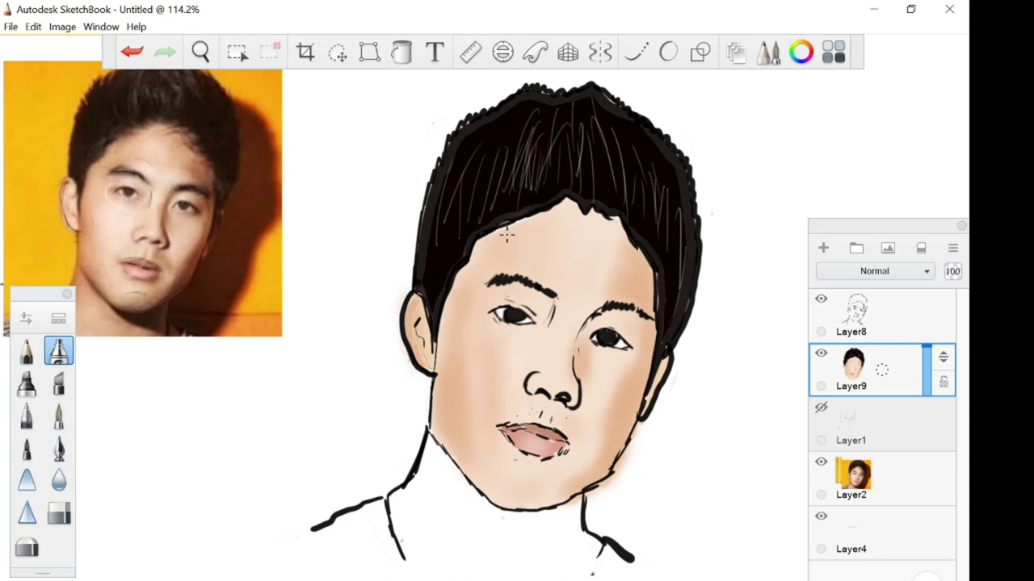
left_click(58, 480)
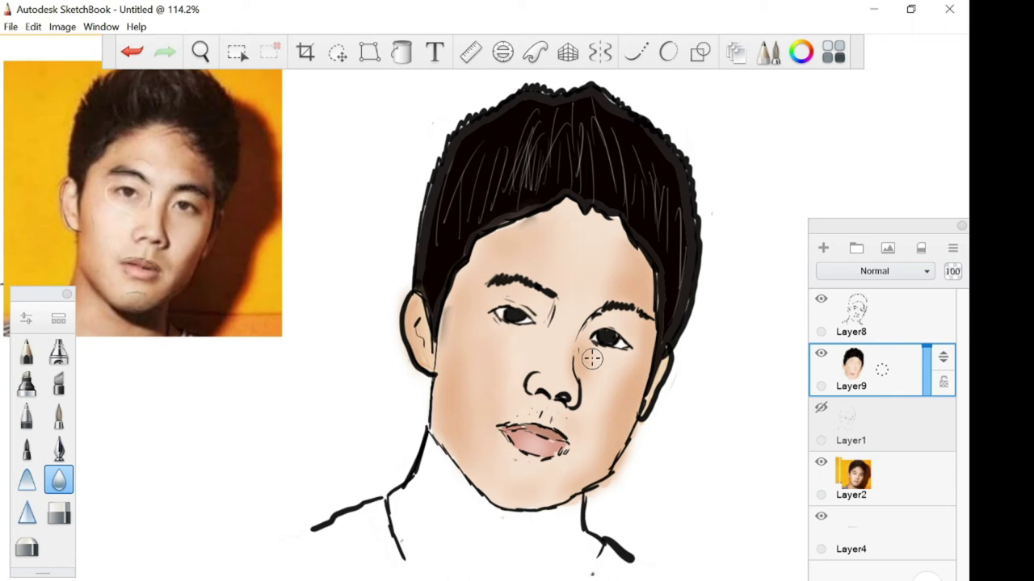
Step: Airbrush soft shading around the nose bridge and blend the lip colours together
left_click(58, 350)
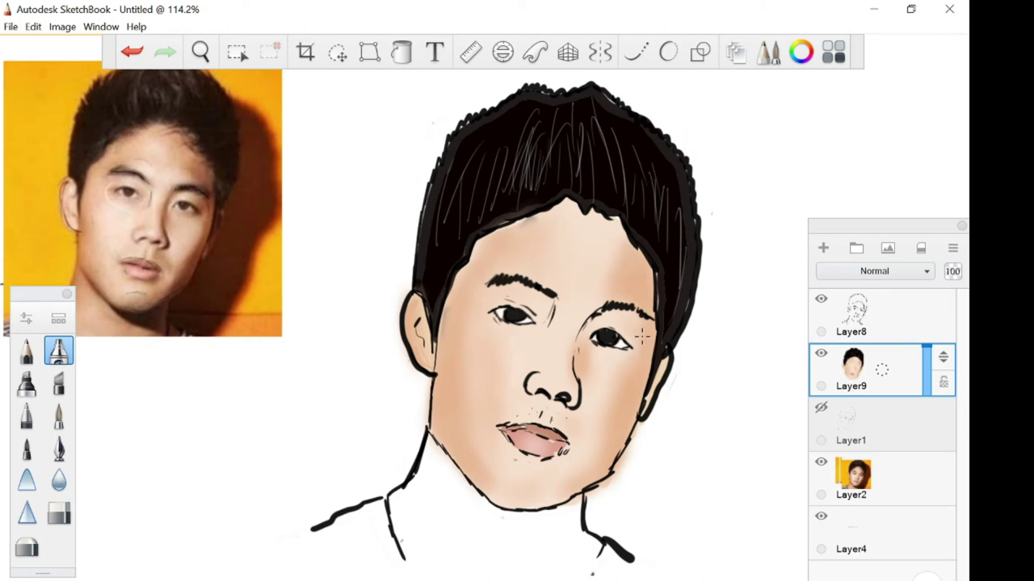
left_click_drag(525, 353, 534, 349)
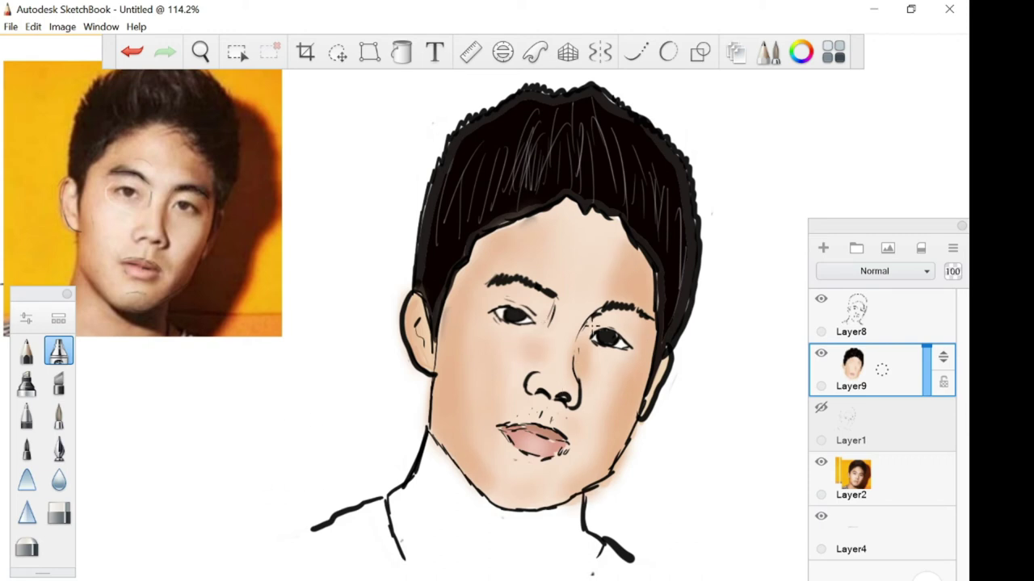
left_click(59, 480)
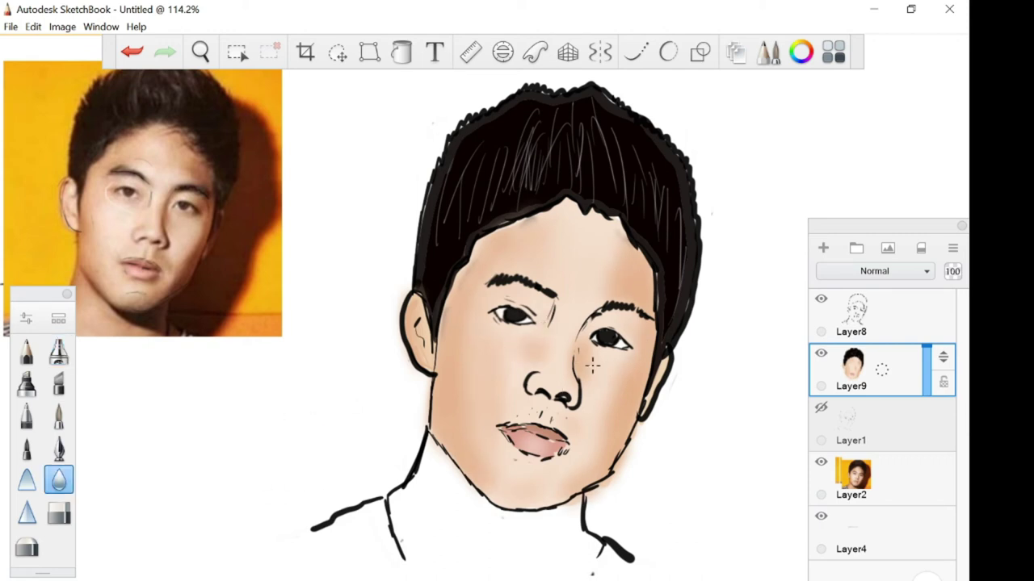
mouse_move(510, 428)
left_mouse_down()
mouse_move(519, 407)
mouse_move(563, 441)
left_mouse_up()
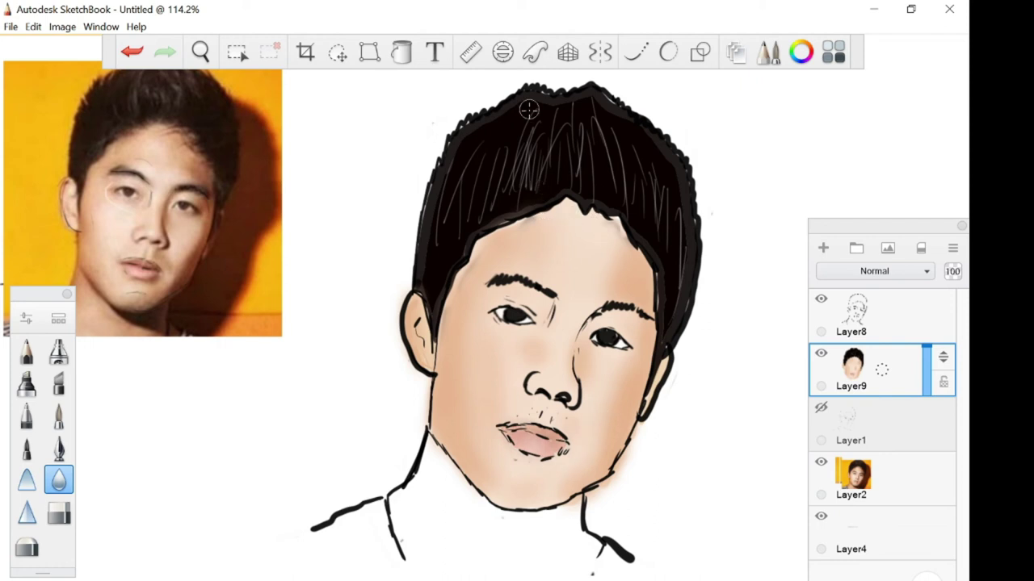
Step: Sample a skin tone from the face and paint the neck and upper chest with it
left_click(801, 52)
left_click(644, 300)
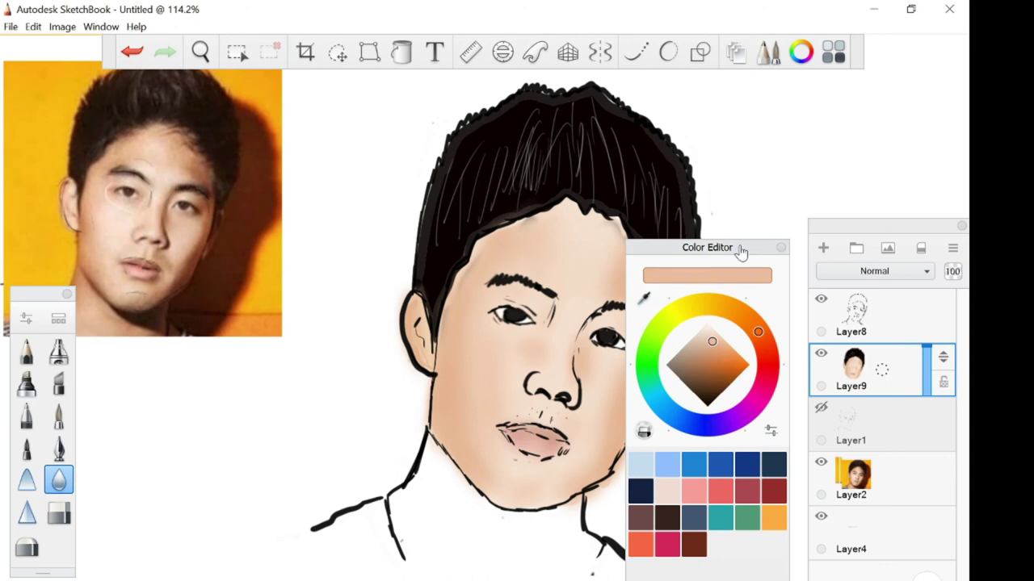
left_click(594, 308)
left_click(59, 448)
mouse_move(423, 480)
left_mouse_down()
mouse_move(400, 513)
mouse_move(420, 517)
mouse_move(436, 566)
mouse_move(460, 485)
mouse_move(525, 533)
left_mouse_up()
mouse_move(400, 510)
left_mouse_down()
mouse_move(597, 557)
mouse_move(433, 561)
mouse_move(565, 566)
left_mouse_up()
Step: Sample a lighter skin tone from the face and add highlight strokes across the neck and upper chest
left_click(801, 52)
left_click(644, 298)
left_click(645, 298)
left_click(585, 323)
mouse_move(434, 476)
left_mouse_down()
mouse_move(423, 524)
mouse_move(457, 544)
mouse_move(555, 552)
left_mouse_up()
Step: Undo the last change, blend the light strokes into the neck, and move the brush palette off the photo's shirt
left_click(27, 546)
key("ctrl+z")
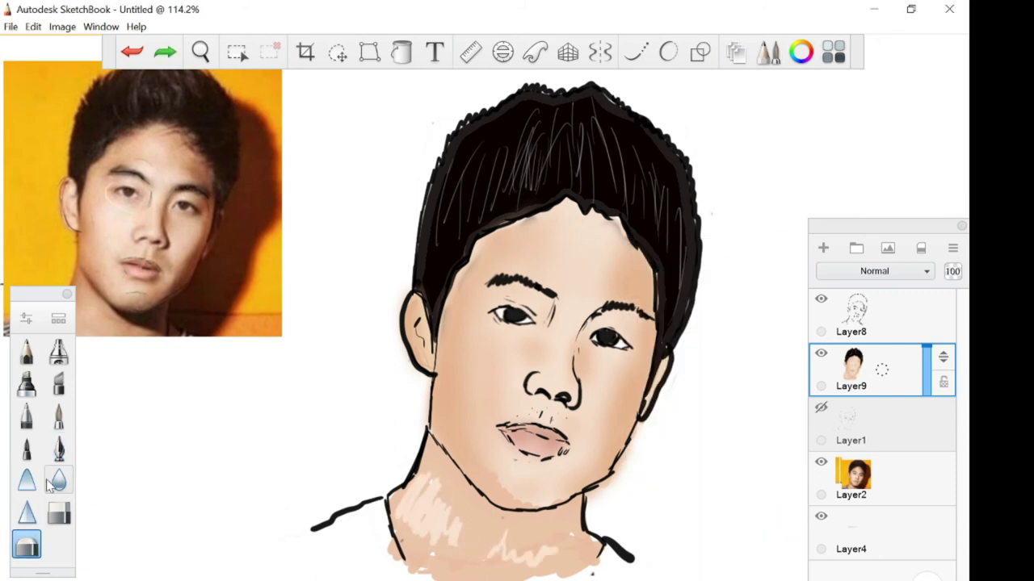
left_click(58, 480)
left_click_drag(443, 536, 555, 552)
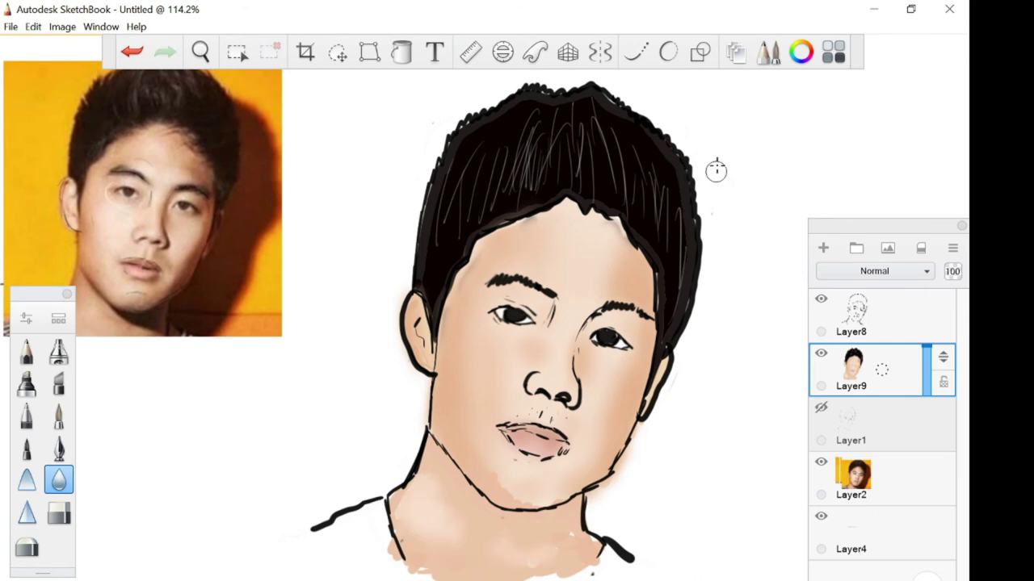
left_click_drag(40, 294, 30, 310)
left_click_drag(389, 540, 394, 557)
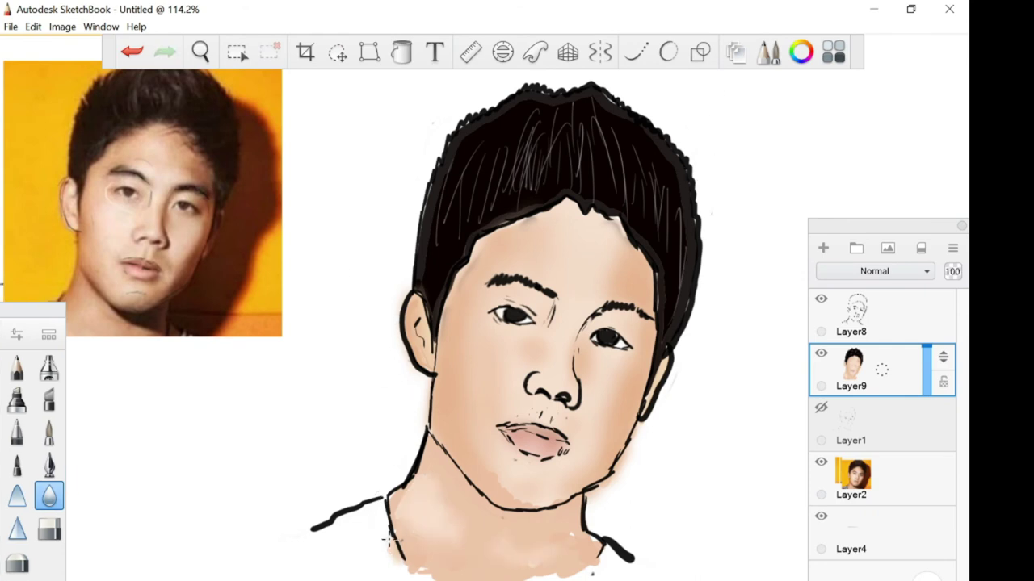
Step: Ink the shirt collar in black along the left side of the neck
left_click(801, 53)
left_click(710, 427)
left_click(707, 404)
left_click(781, 248)
left_click_drag(31, 317, 30, 361)
left_click(50, 510)
mouse_move(372, 504)
left_mouse_down()
mouse_move(386, 559)
mouse_move(390, 542)
mouse_move(405, 560)
left_mouse_up()
mouse_move(382, 491)
left_mouse_down()
mouse_move(386, 519)
mouse_move(376, 498)
left_mouse_up()
Step: Draw black shirt stripes across the left shoulder and on the small visible part of the right shoulder
left_click_drag(320, 540, 348, 522)
left_click_drag(342, 529, 371, 512)
left_click_drag(323, 551, 360, 532)
left_click_drag(356, 539, 374, 529)
left_click_drag(336, 567, 379, 544)
left_click_drag(363, 536, 373, 521)
left_click_drag(601, 569, 634, 557)
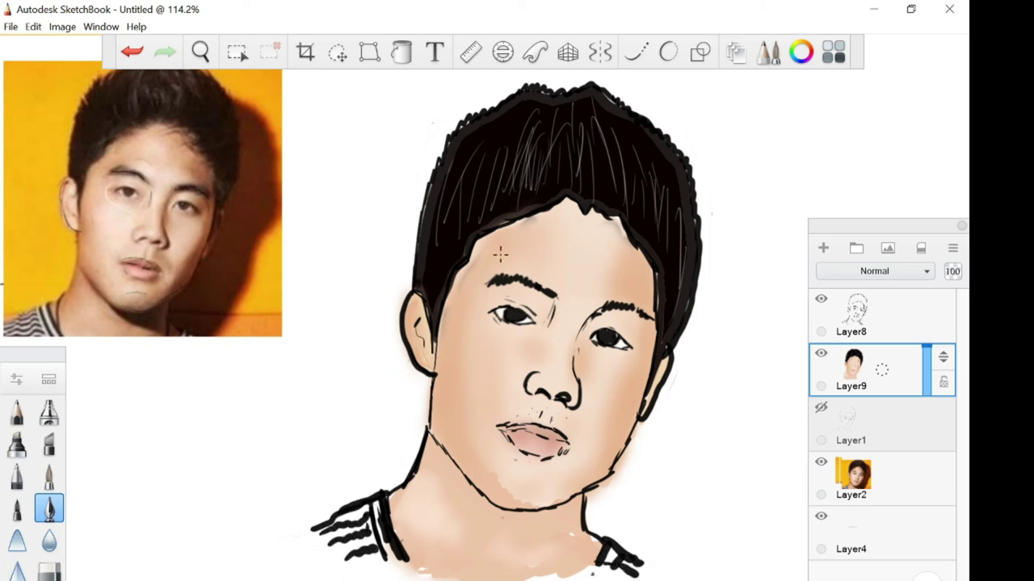
Step: Add a new layer above the skin layer and set its blend mode to Multiply
left_click(799, 50)
left_click(824, 248)
left_click(837, 273)
left_click(848, 299)
Step: Try shading the right side of the face on the Multiply layer at 50 opacity, and undo the strokes
mouse_move(620, 400)
left_mouse_down()
mouse_move(634, 369)
mouse_move(625, 413)
left_mouse_up()
key("ctrl+z")
key("ctrl+z")
left_click(950, 273)
type("50")
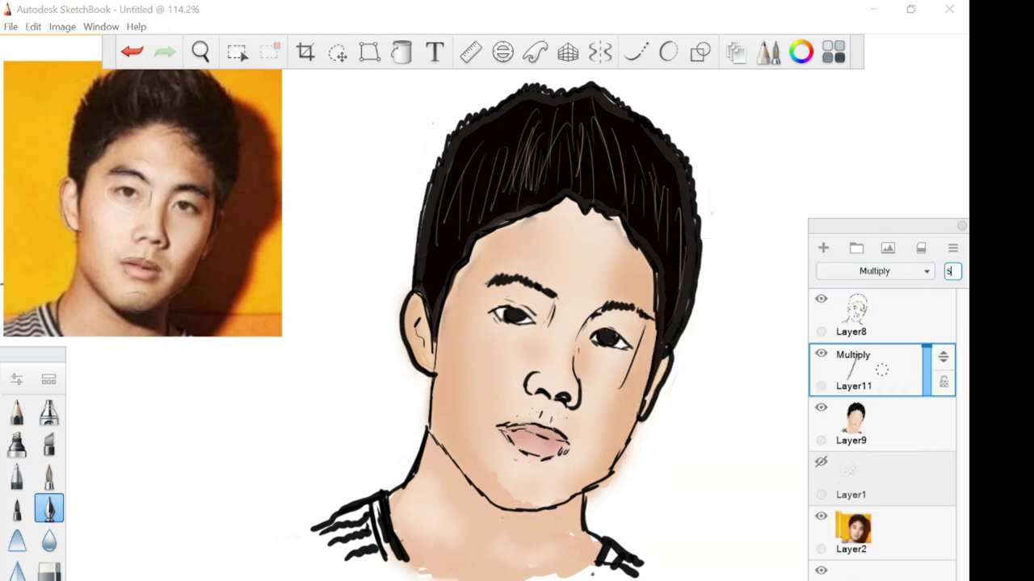
key("Return")
mouse_move(635, 270)
left_mouse_down()
mouse_move(646, 311)
mouse_move(630, 452)
mouse_move(597, 507)
left_mouse_up()
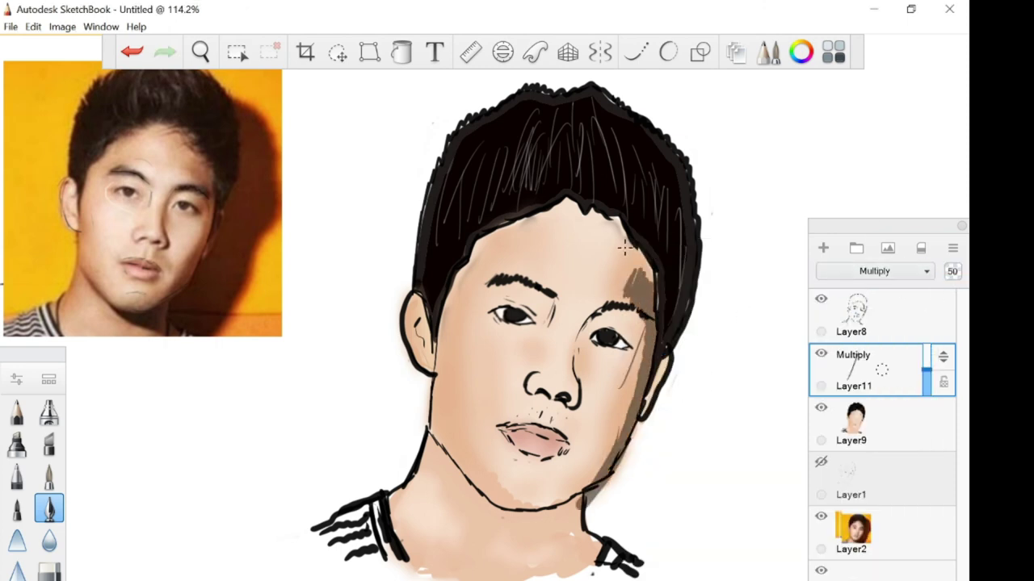
key("ctrl+z")
key("ctrl+z")
key("ctrl+z")
mouse_move(635, 277)
left_mouse_down()
mouse_move(628, 290)
mouse_move(648, 311)
mouse_move(650, 339)
left_mouse_up()
key("ctrl+z")
Step: Paint a shadow down the right side of the face at 50 layer opacity and lower the opacity to 30
left_click(952, 271)
type("50")
key("Return")
mouse_move(636, 276)
left_mouse_down()
mouse_move(649, 346)
mouse_move(600, 472)
mouse_move(604, 457)
left_mouse_up()
left_click(949, 273)
type("30")
left_click(908, 174)
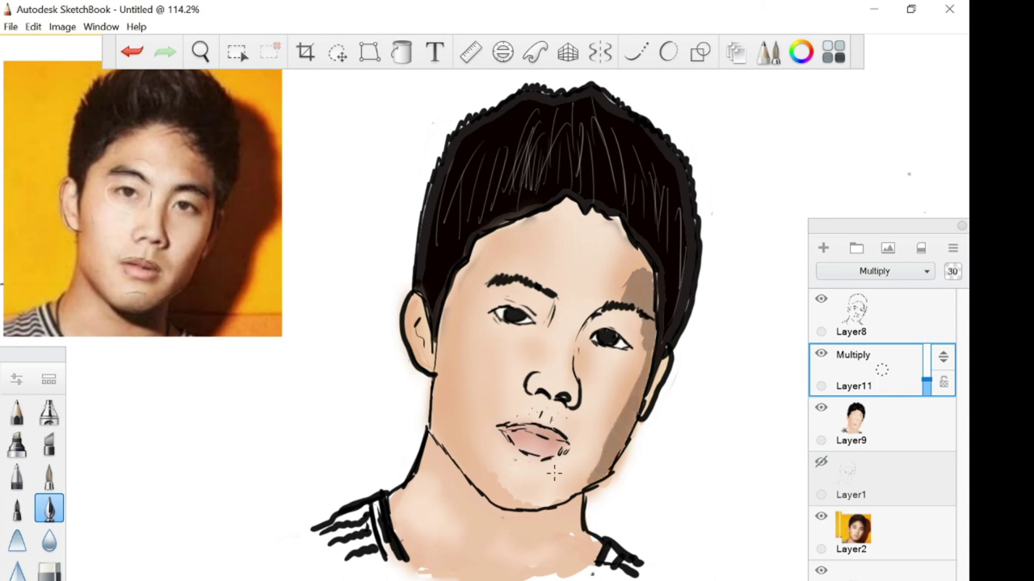
Step: Shade the neck beneath the jaw and paint a large cast shadow behind the right side of the head
mouse_move(498, 514)
left_mouse_down()
mouse_move(585, 540)
mouse_move(517, 509)
mouse_move(580, 494)
left_mouse_up()
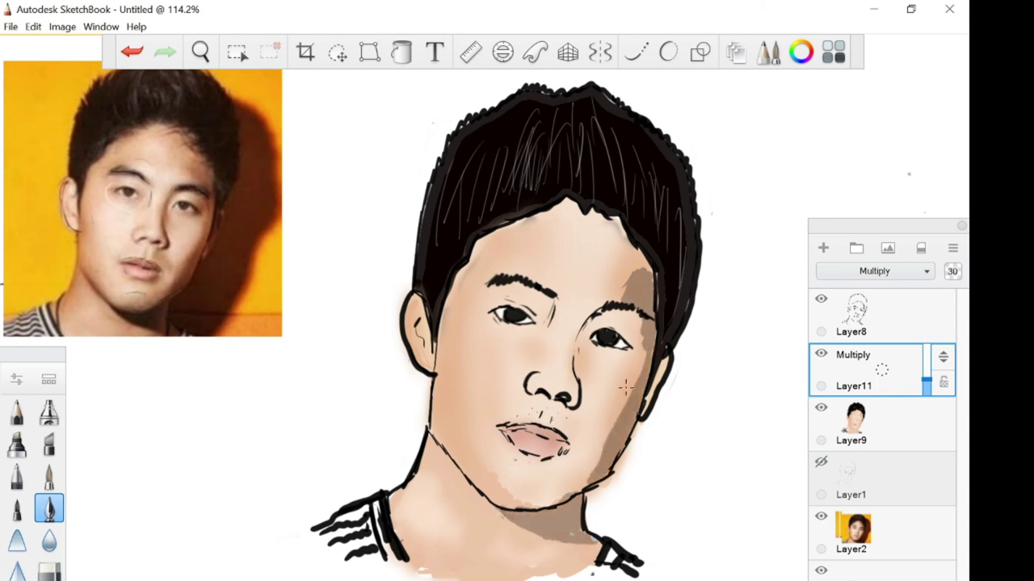
mouse_move(638, 216)
left_mouse_down()
mouse_move(687, 234)
mouse_move(703, 174)
mouse_move(739, 275)
mouse_move(681, 153)
left_mouse_up()
mouse_move(776, 267)
left_mouse_down()
mouse_move(703, 404)
mouse_move(727, 407)
mouse_move(710, 468)
mouse_move(646, 541)
mouse_move(589, 517)
mouse_move(614, 477)
mouse_move(658, 484)
mouse_move(715, 400)
mouse_move(666, 384)
mouse_move(638, 452)
mouse_move(634, 561)
left_mouse_up()
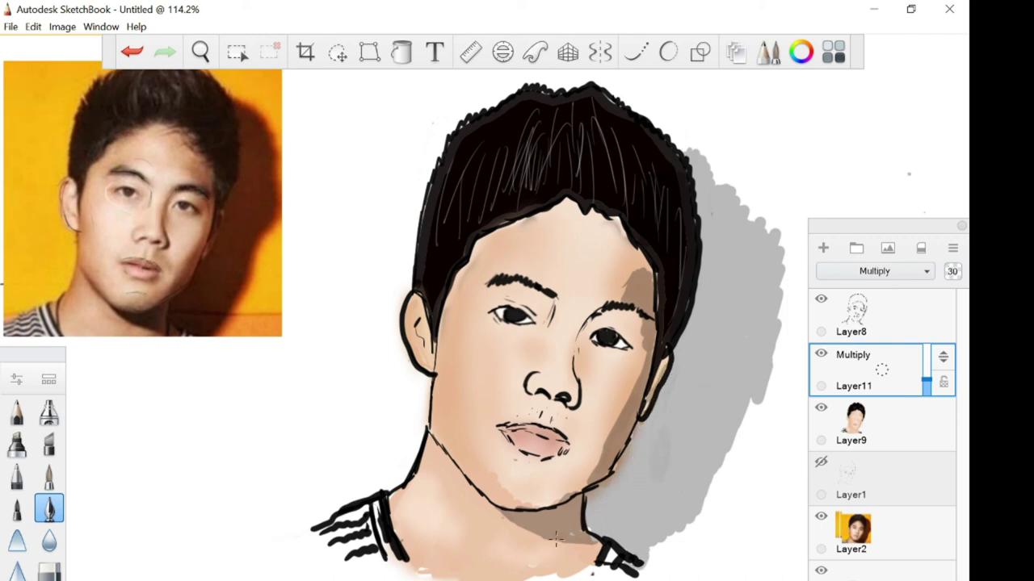
left_click_drag(556, 539, 599, 551)
Step: Set the Multiply layer's opacity to 50 and extend the shadow along the hair beside the right temple
left_click(952, 271)
type("50")
left_click(818, 183)
mouse_move(667, 212)
left_mouse_down()
mouse_move(645, 268)
mouse_move(664, 325)
left_mouse_up()
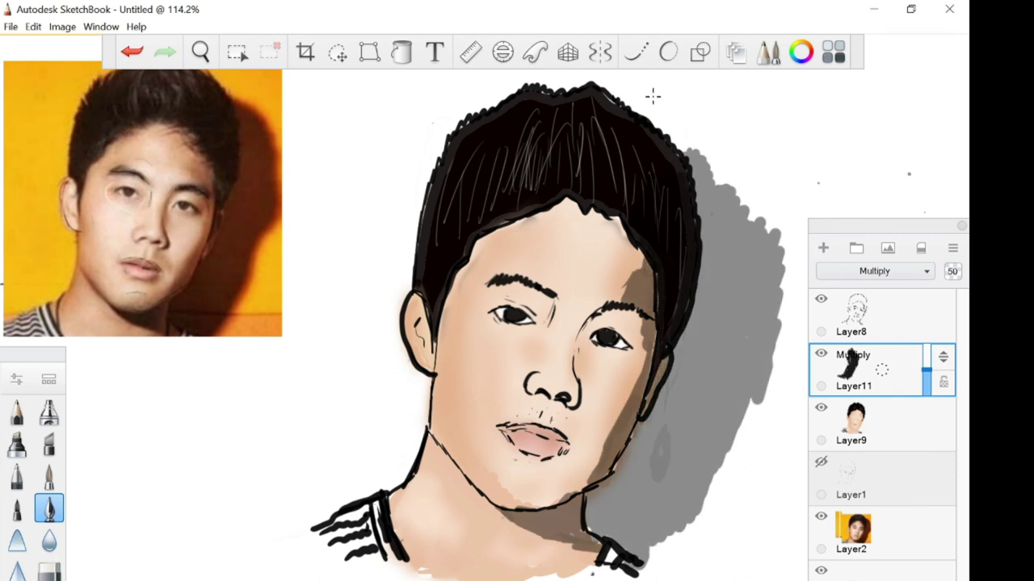
Step: Try a sampled skin tone on the forehead of the Multiply layer, undo it, and experiment with other colours
left_click(801, 52)
left_click(647, 296)
left_click(549, 266)
left_click_drag(550, 265, 595, 266)
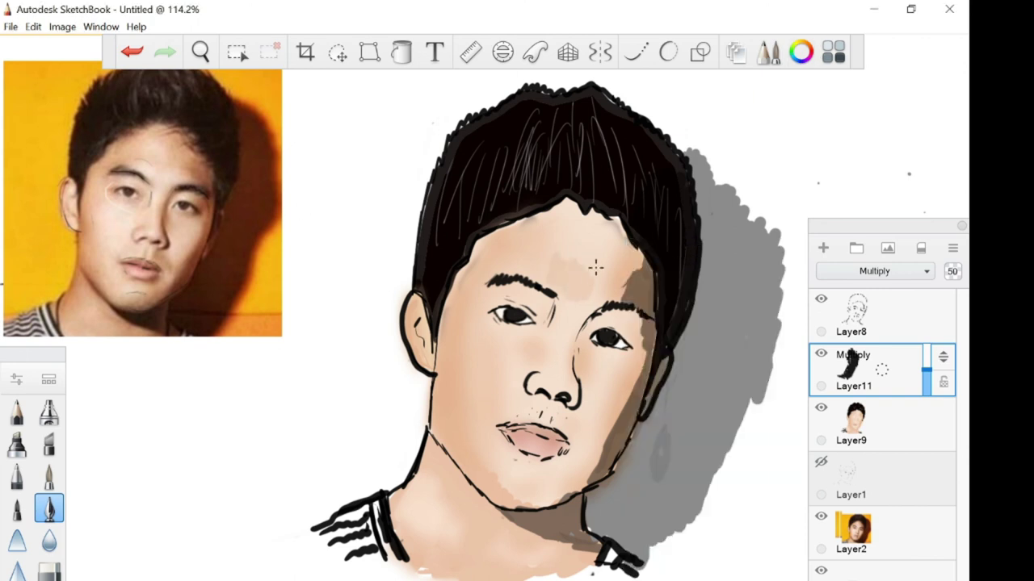
key("ctrl+z")
left_click(801, 51)
left_click(633, 275)
left_click(801, 51)
left_click_drag(710, 333, 711, 296)
left_click(780, 248)
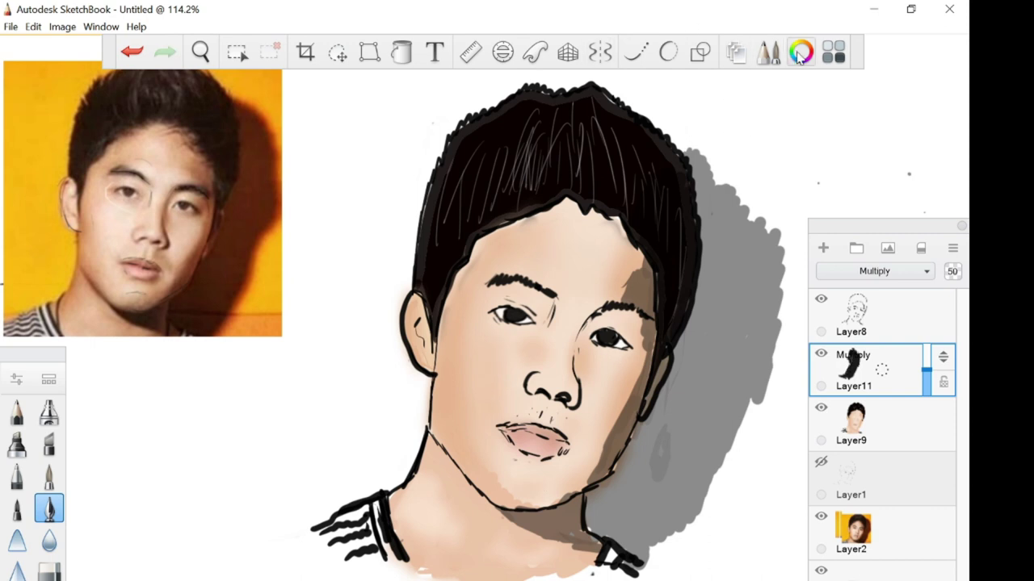
Step: Merge the line art and shadow layers down into Layer9 and move the photo layer to the top
left_click(801, 52)
left_click(881, 318)
left_click_drag(882, 316, 878, 369)
left_click_drag(882, 316, 883, 369)
left_click(802, 51)
left_click(899, 425)
left_click_drag(943, 411, 940, 299)
Step: Sample the photo's orange-yellow backdrop and flood fill a new layer beneath the portrait with it
left_click(401, 51)
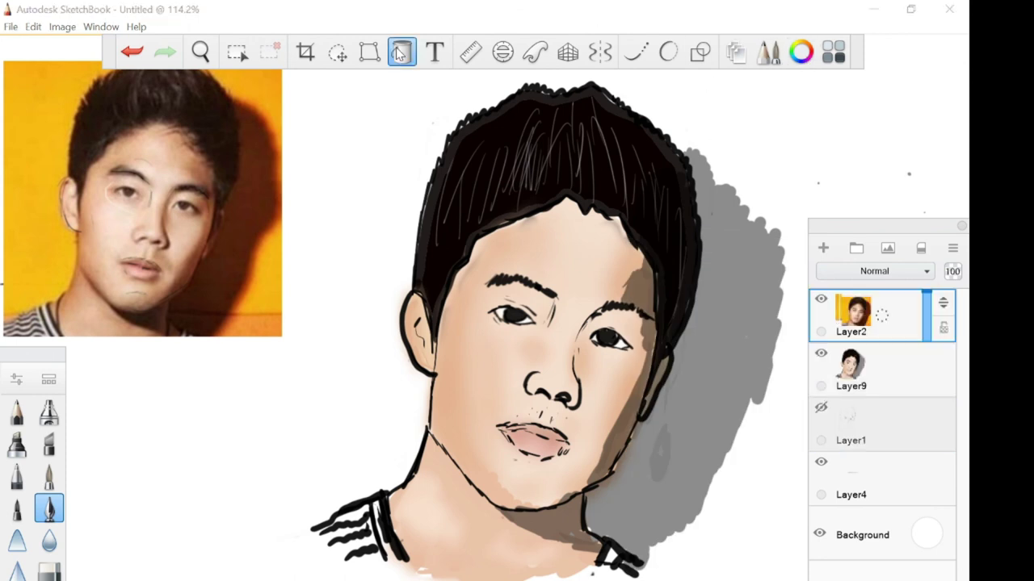
left_click(801, 52)
left_click(645, 296)
left_click(757, 138)
key("ctrl+z")
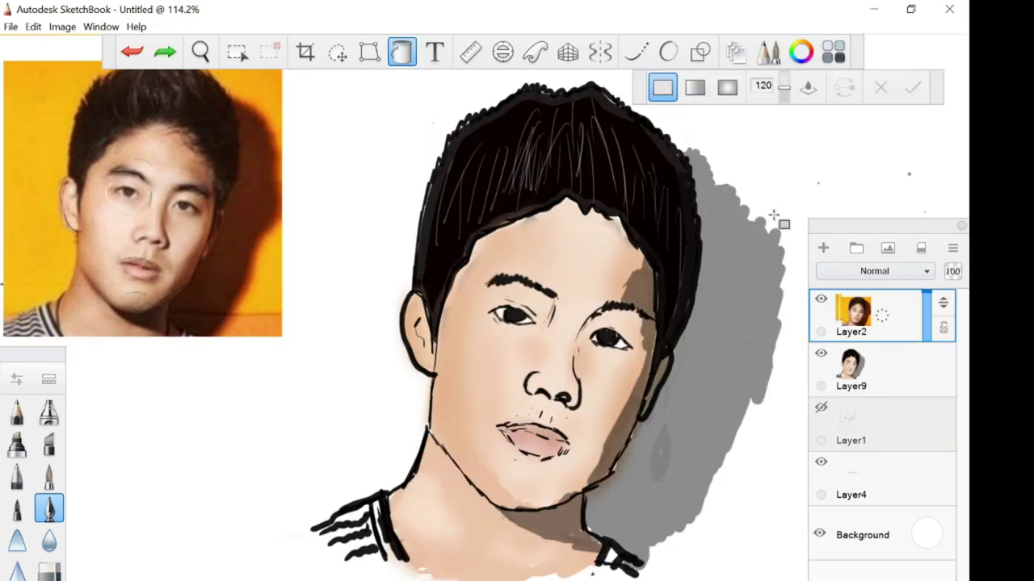
left_click(852, 367)
left_click(802, 157)
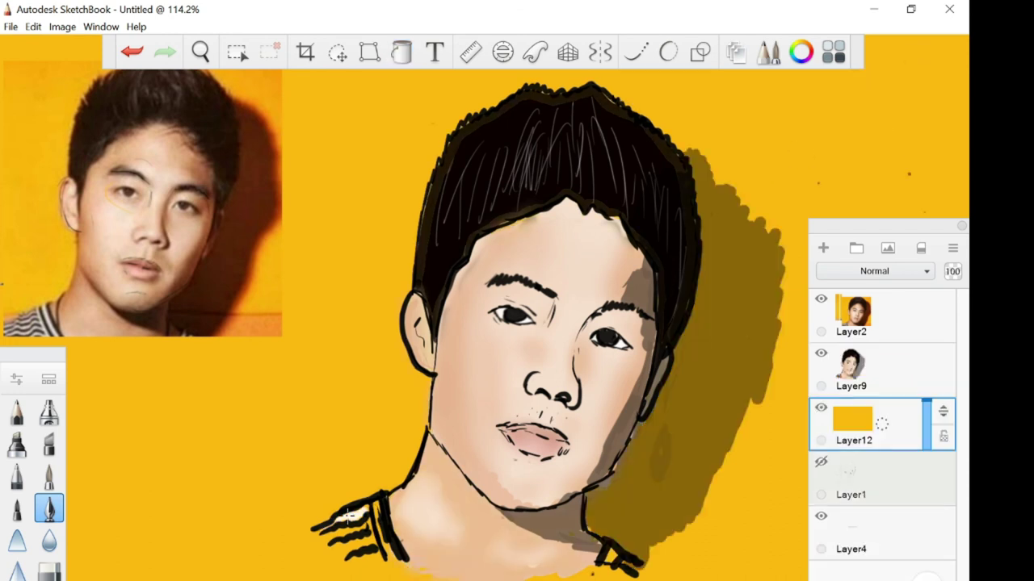
Step: Paint white between the shirt's black stripes on Layer12 and ink a black collar line beside the neck on Layer9
left_click_drag(349, 516, 366, 561)
left_click(801, 52)
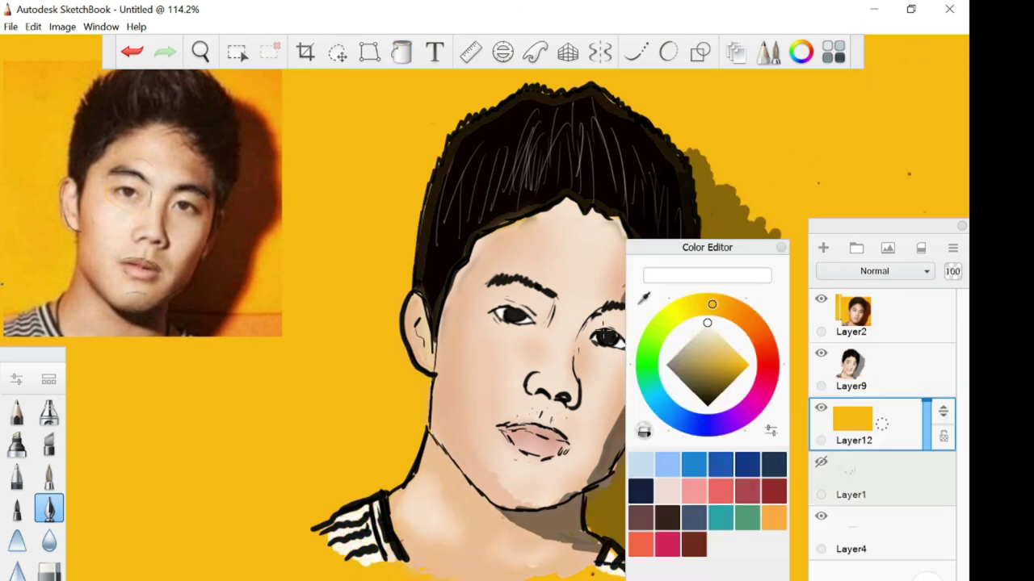
left_click(709, 407)
left_click(782, 246)
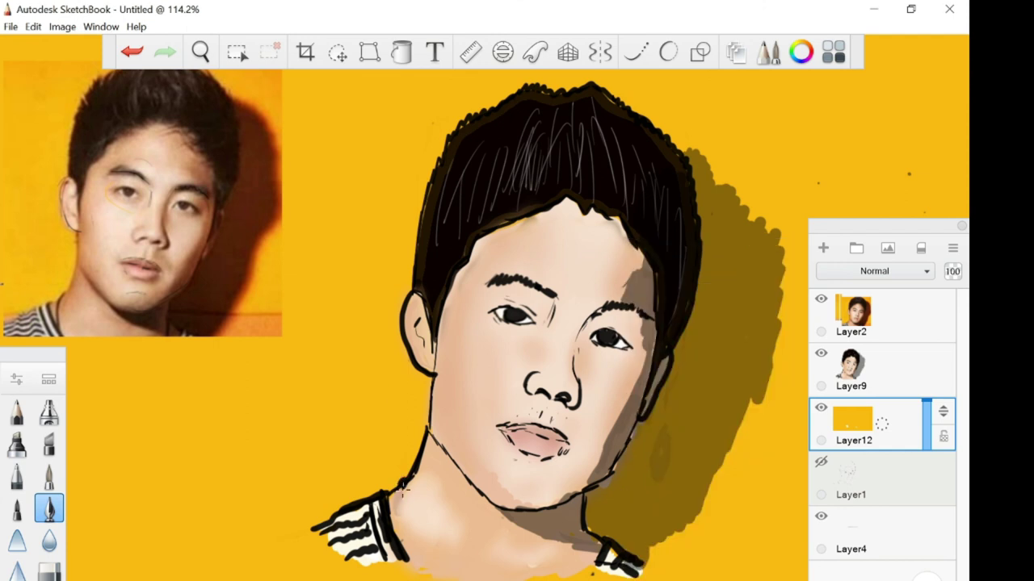
left_click(572, 380, "ctrl")
key("ctrl+z")
left_click_drag(401, 502, 405, 549)
key("ctrl+z")
key("ctrl+z")
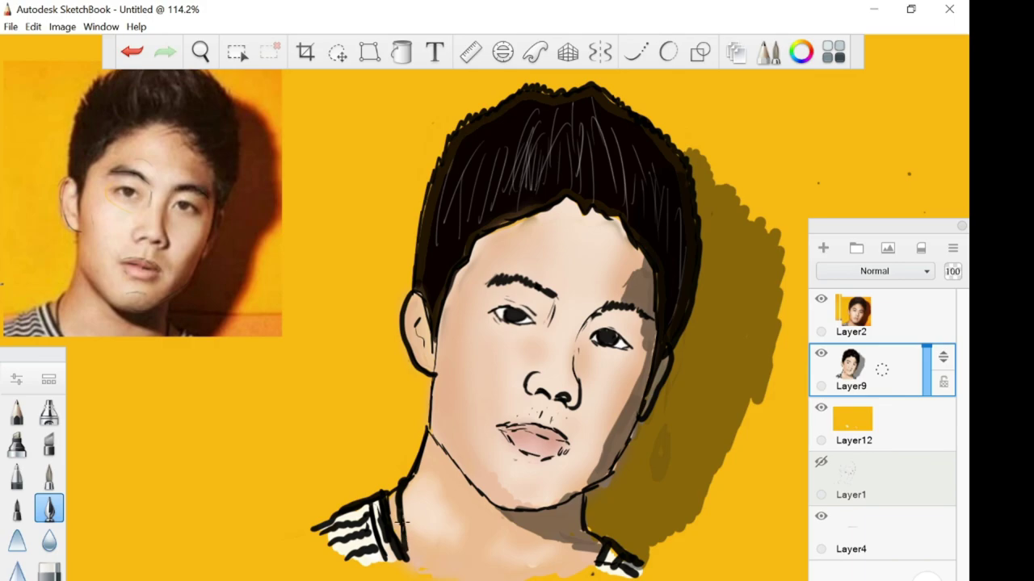